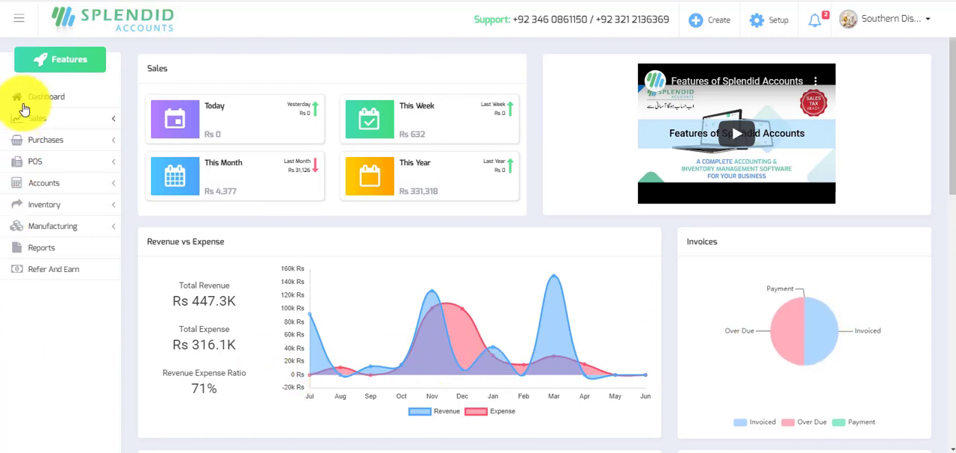
Start a new sale order for the customer Agha's Super Store.
click(39, 120)
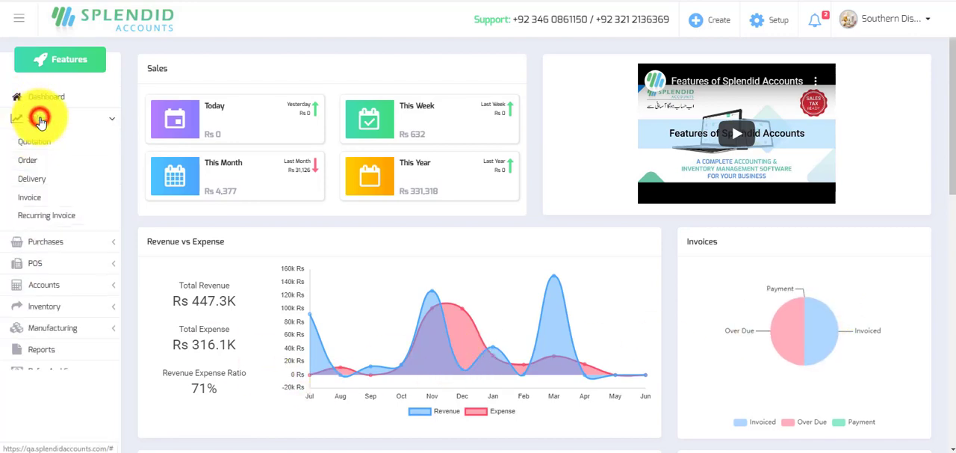
click(26, 163)
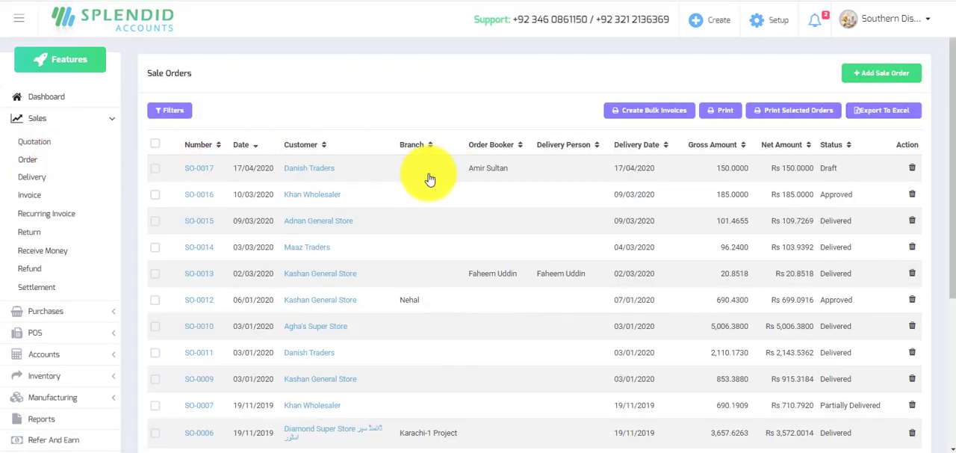
click(883, 78)
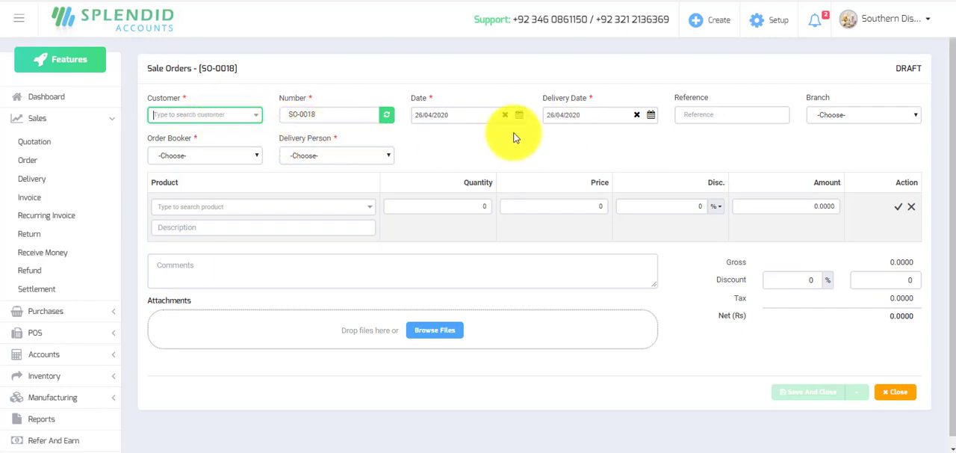
click(222, 114)
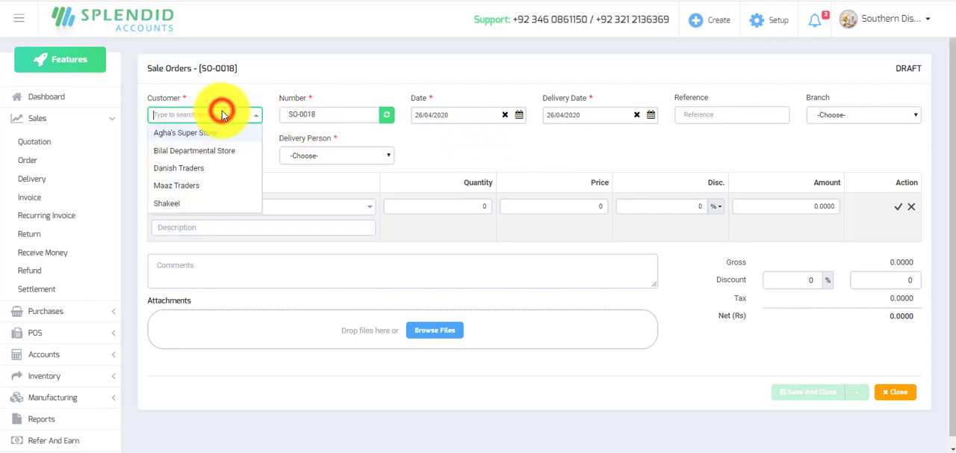
click(200, 133)
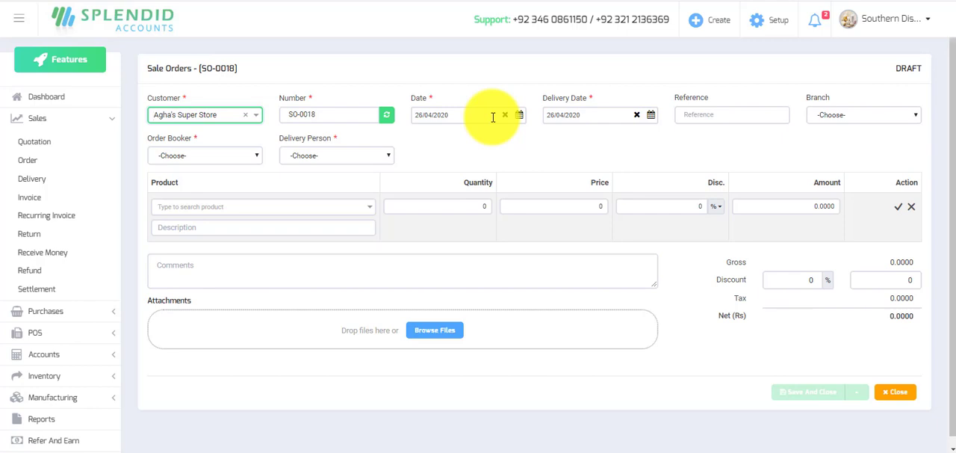
Set the sale order's delivery date to 27/04/2020 and assign the first listed order booker and delivery person.
click(651, 115)
click(552, 227)
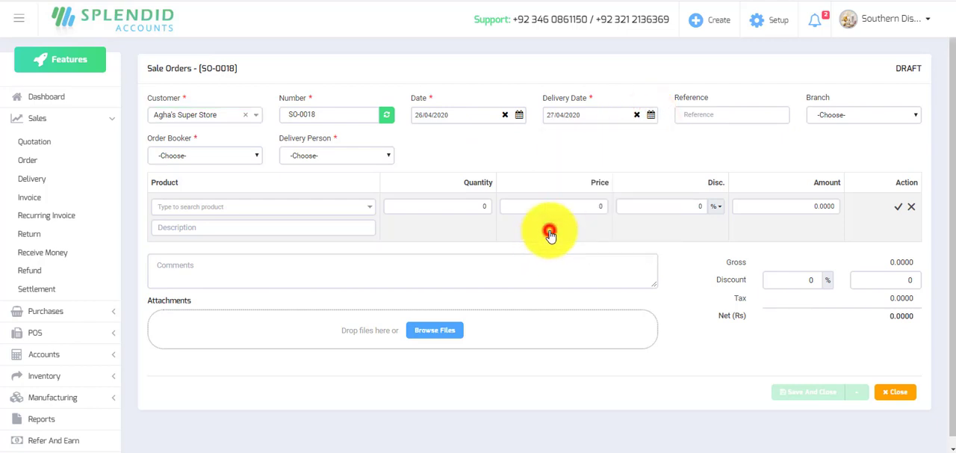
click(177, 156)
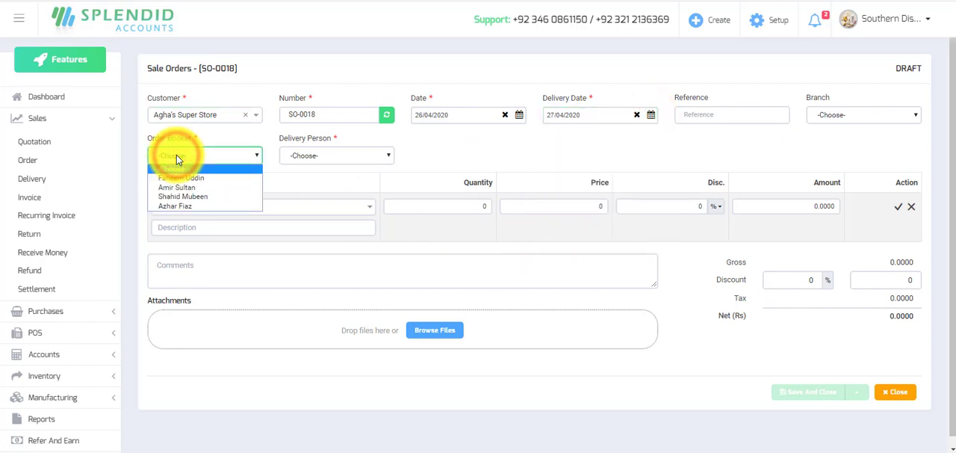
click(180, 177)
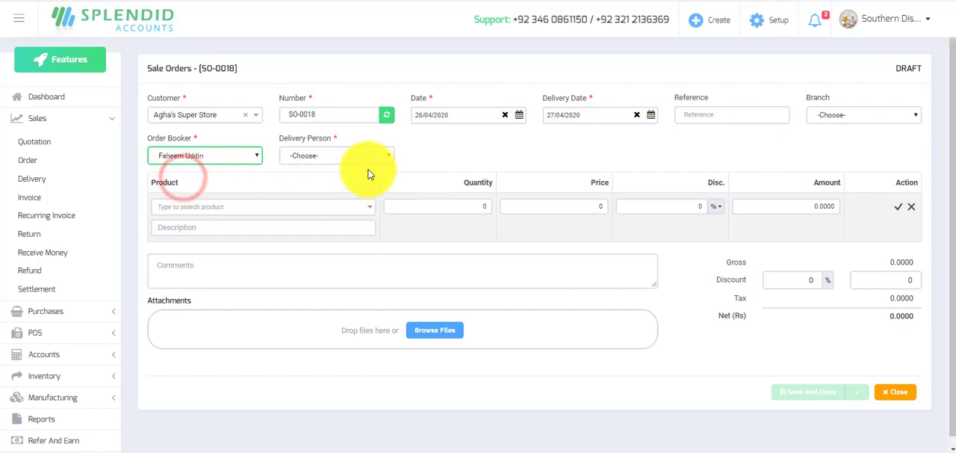
click(336, 164)
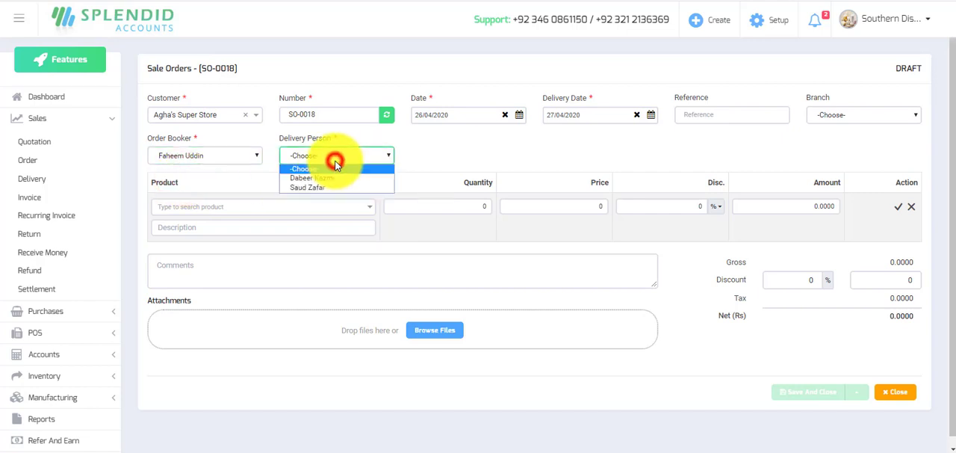
click(335, 175)
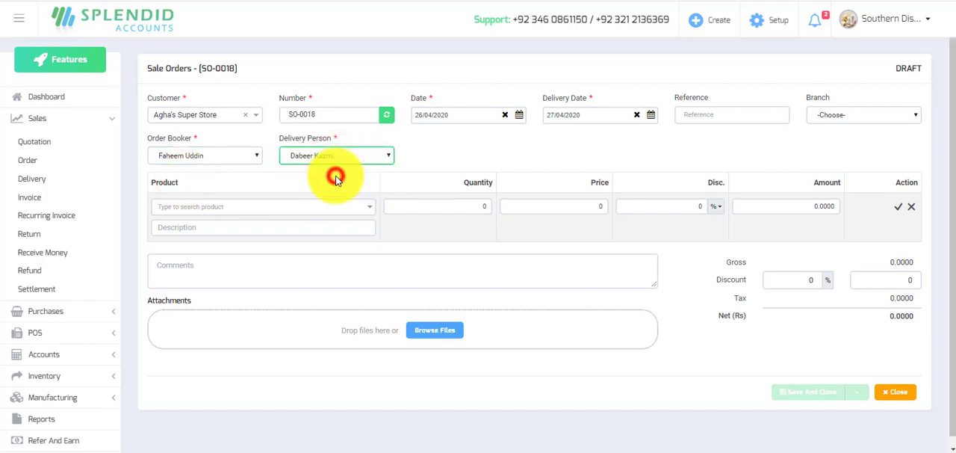
Add the product 1121 Sella (P-000023) to the sale order with a quantity of 2 kg.
click(370, 211)
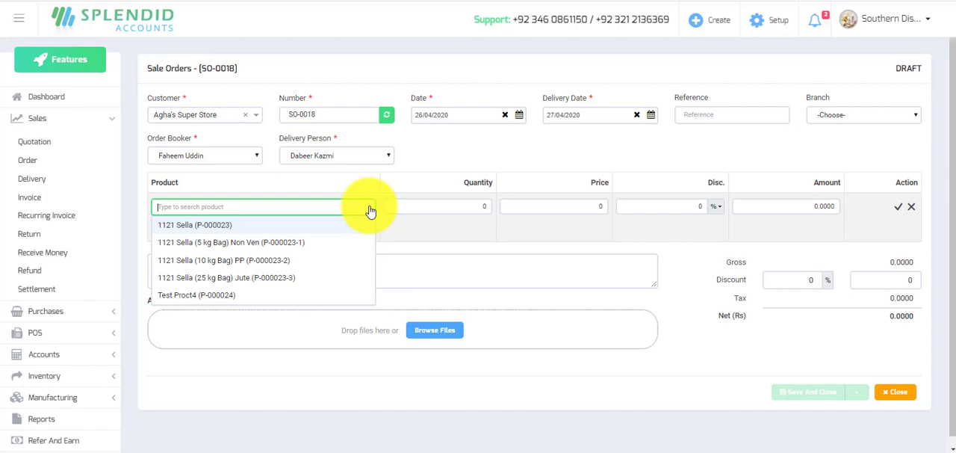
click(208, 224)
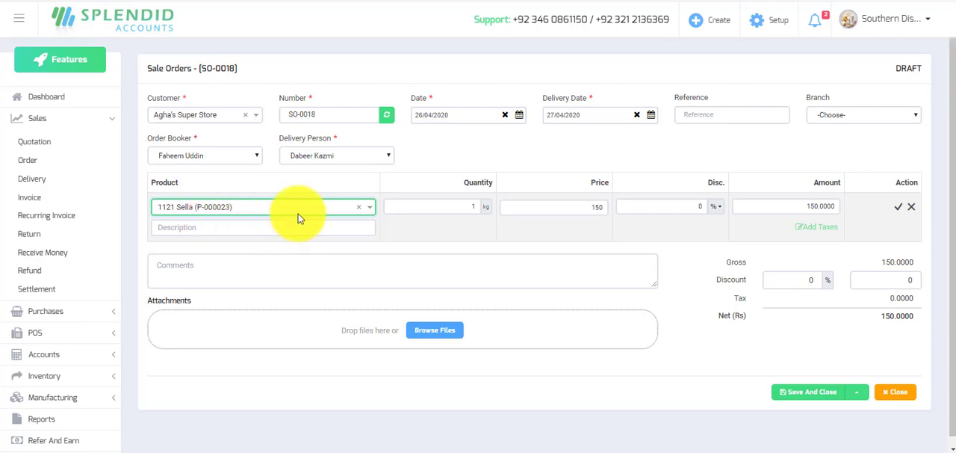
click(470, 207)
text(2)
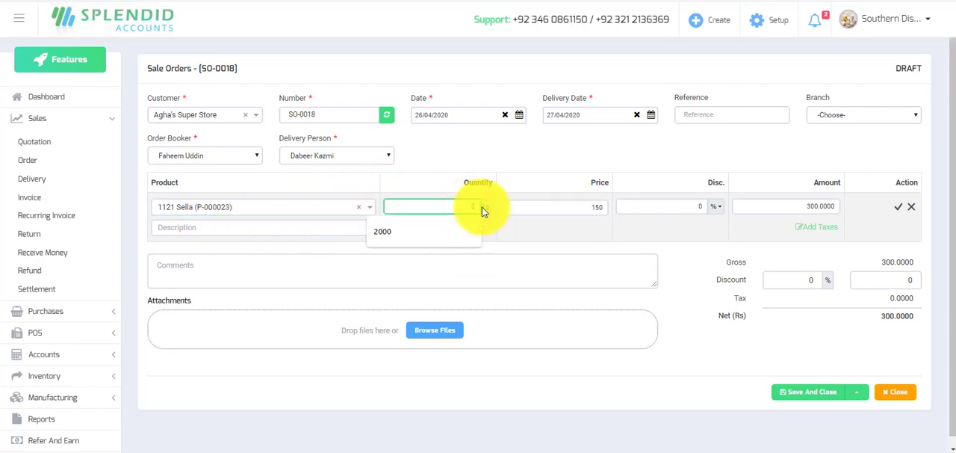
key(Tab)
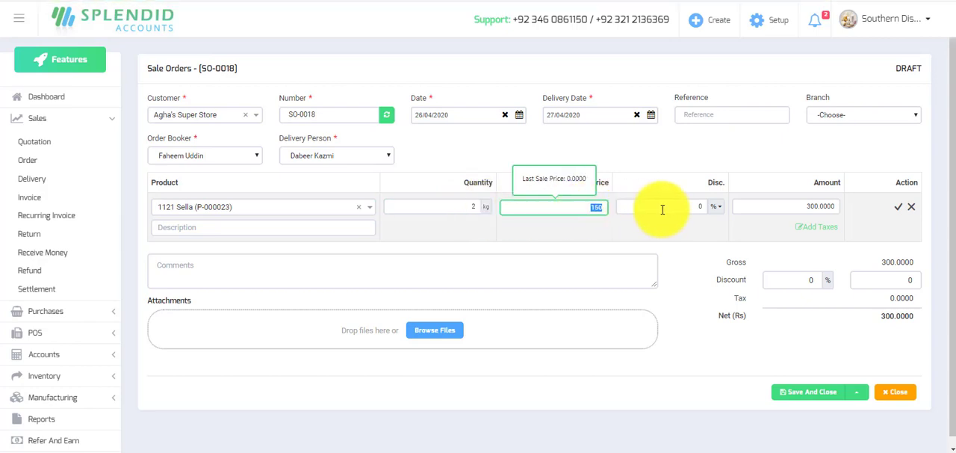
click(721, 207)
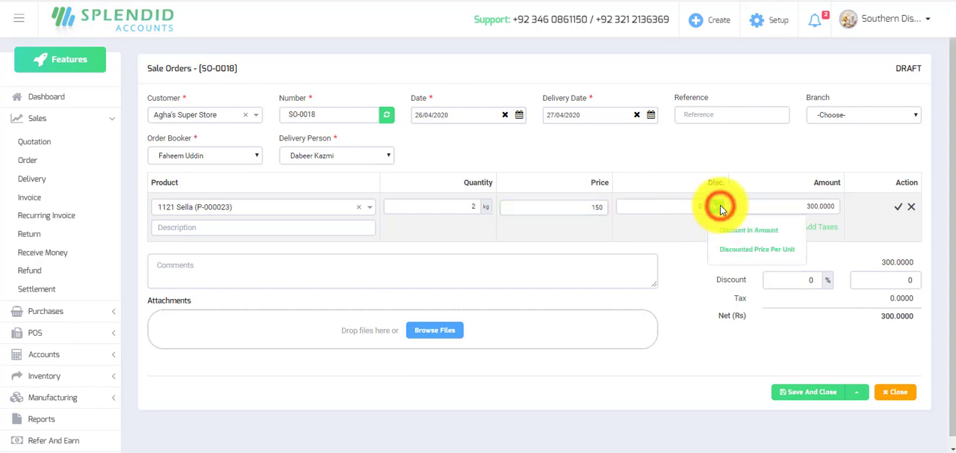
click(720, 205)
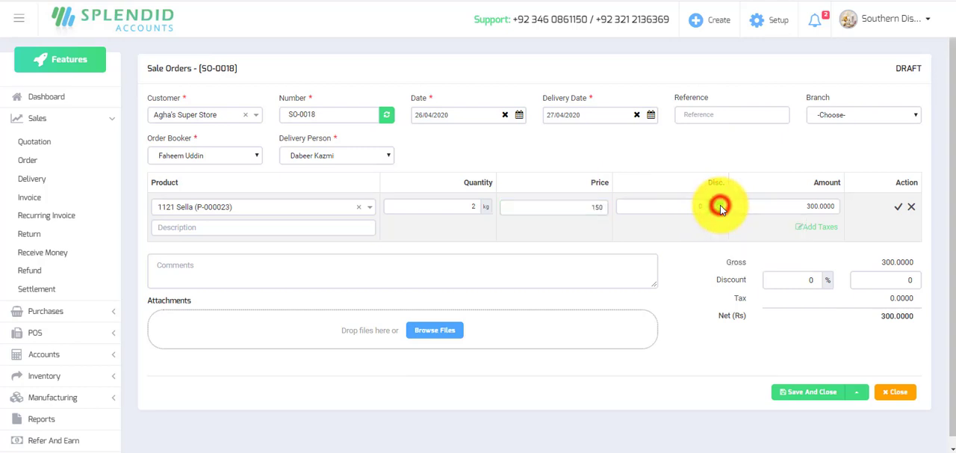
click(900, 208)
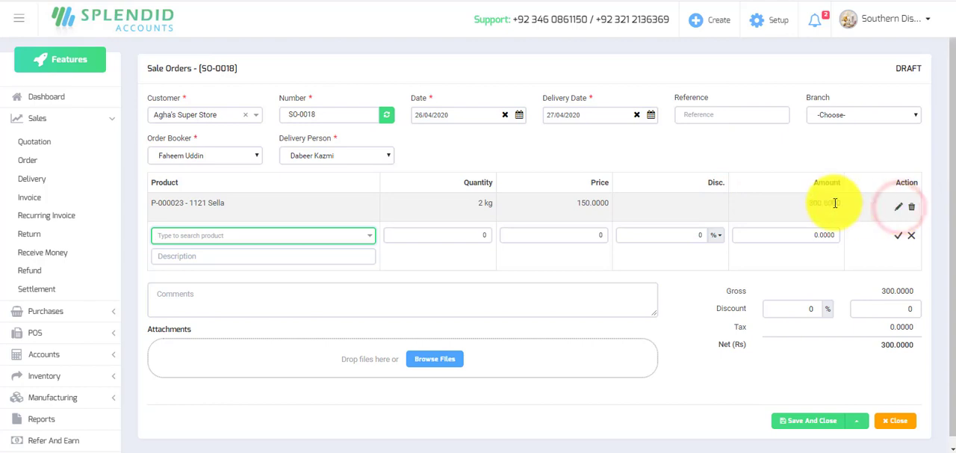
Add the product Tarang 250ml (P-000004) as the second order line with a quantity of 5 pc.
text(tar)
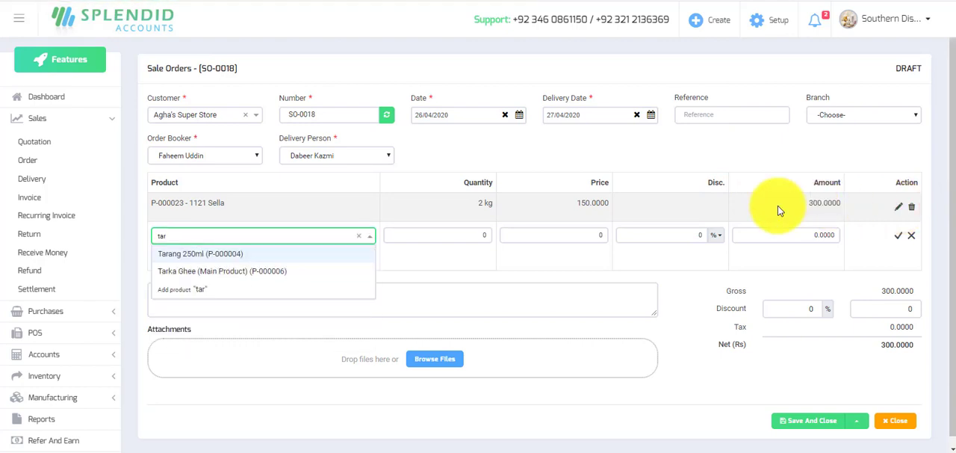
click(228, 257)
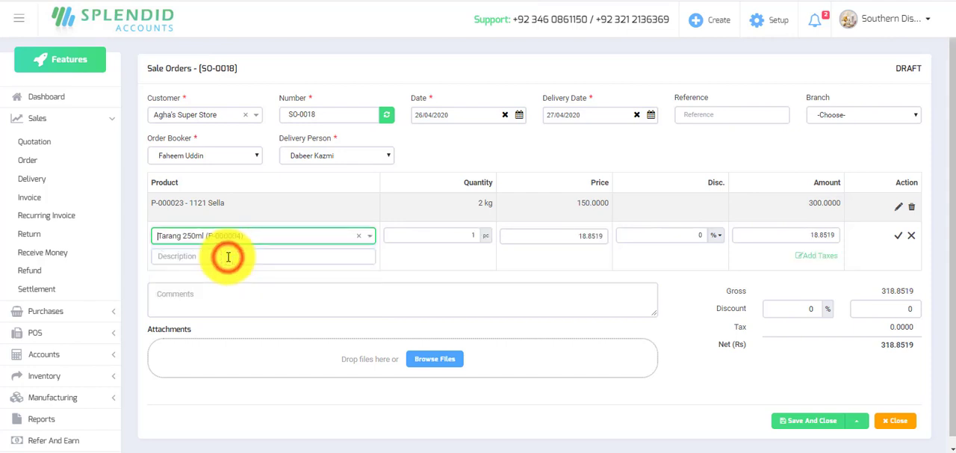
key(Tab)
key(Tab)
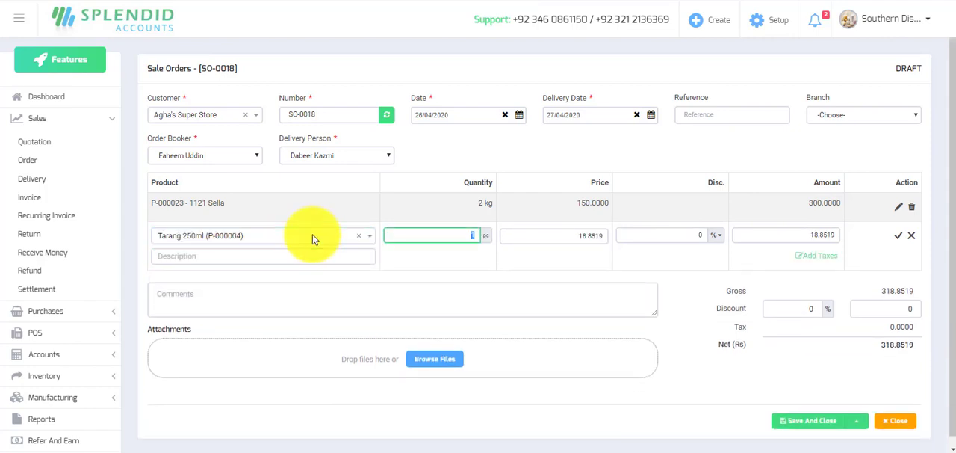
text(5)
key(Tab)
key(Tab)
key(Tab)
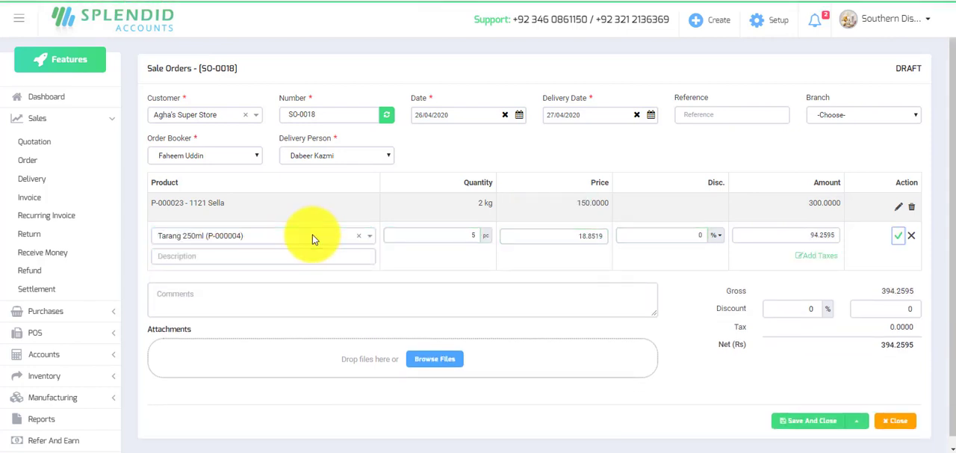
key(Return)
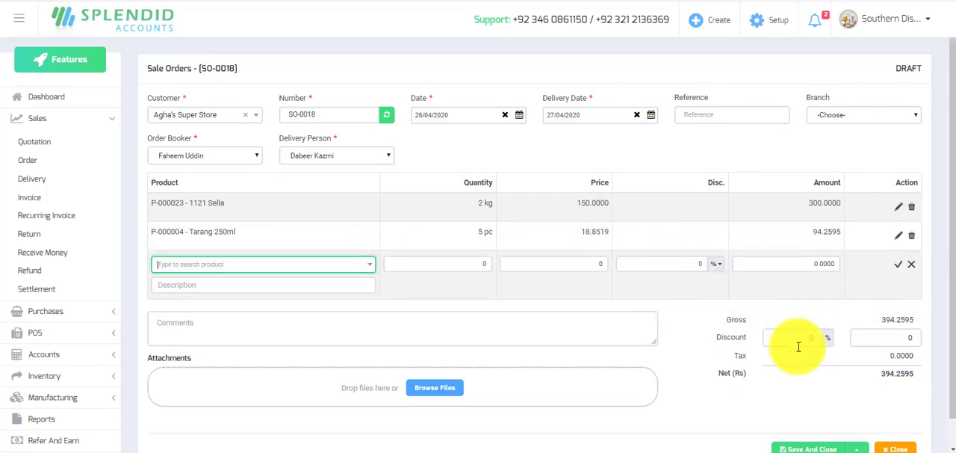
Save and approve the sale order for Agha's Super Store.
scroll(893, 338, down, 1)
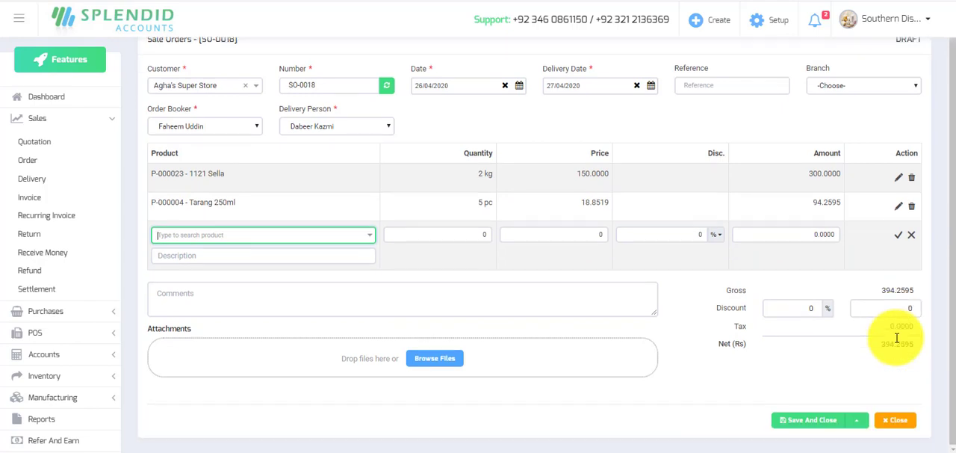
click(858, 422)
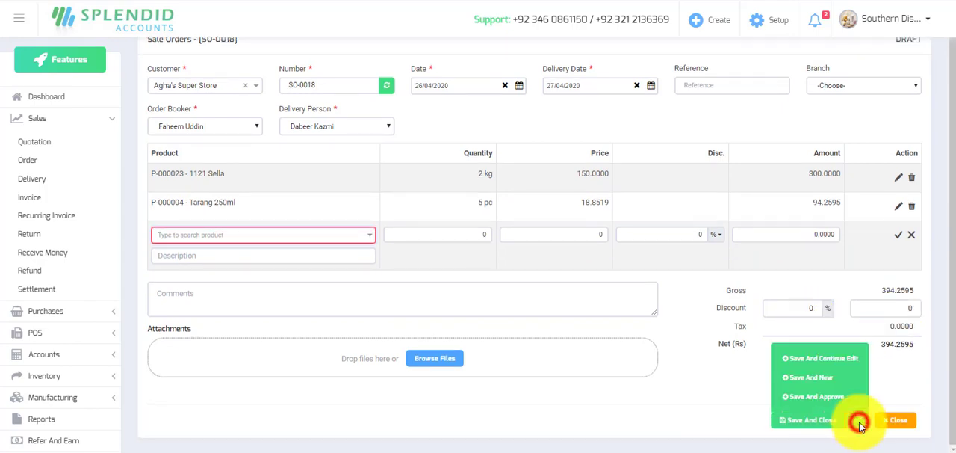
click(820, 396)
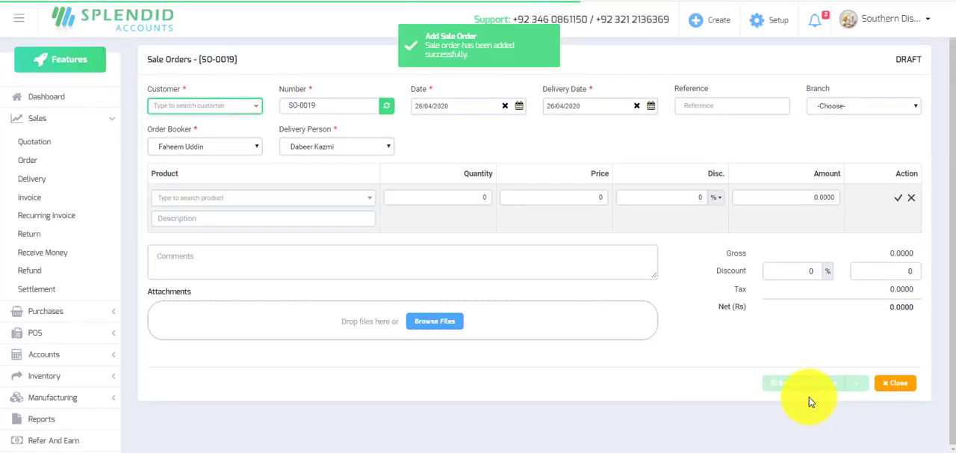
Set the new blank sale order's customer to Bilal Departmental Store and its delivery date to 27/04/2020.
click(252, 106)
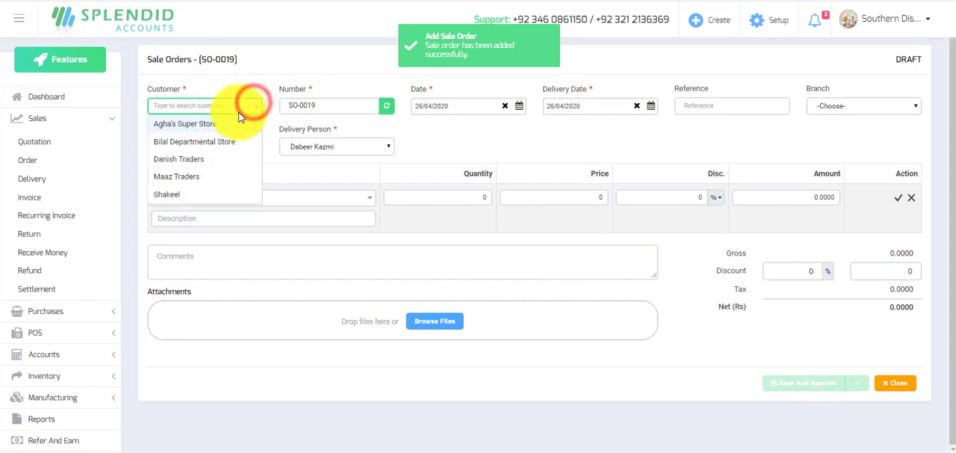
click(222, 142)
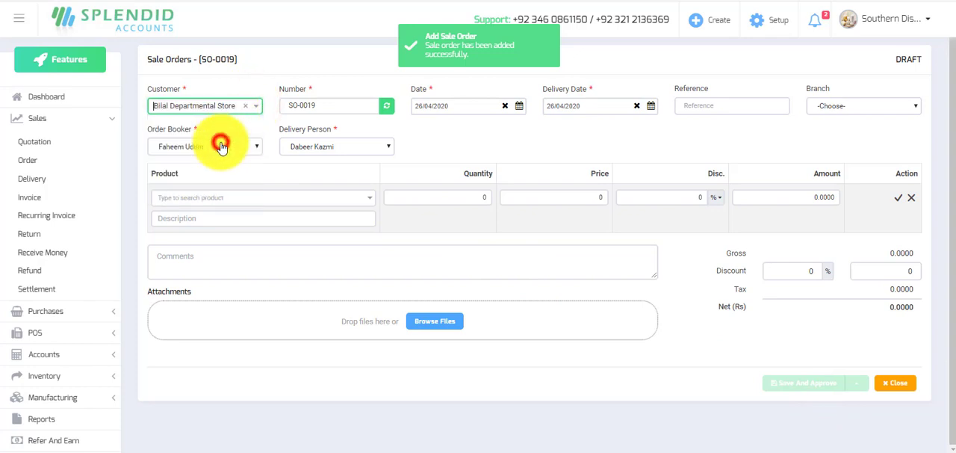
click(653, 109)
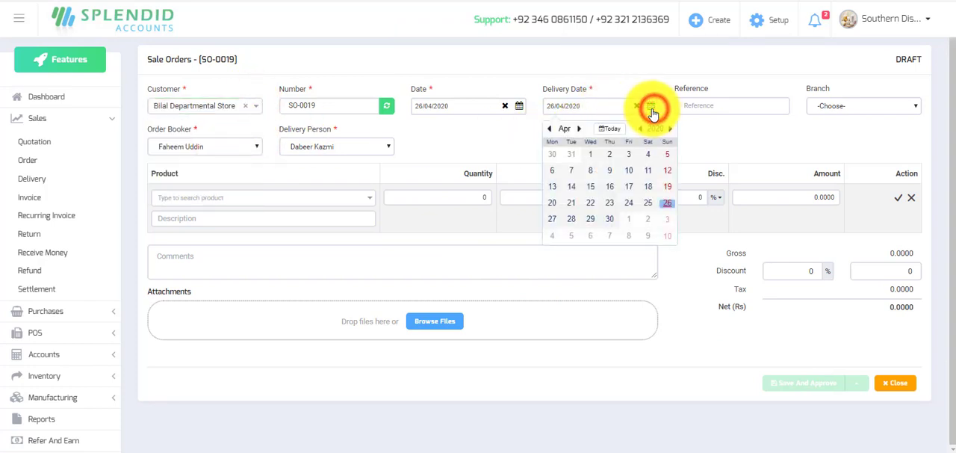
click(553, 224)
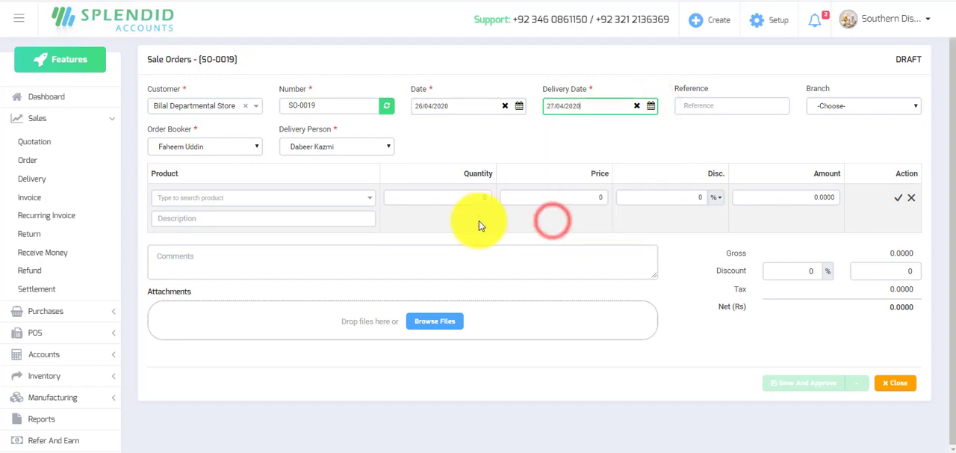
Add the product Tarang 250ml (P-000004) to this order with a quantity of 6 pc and a 2% line discount.
click(365, 200)
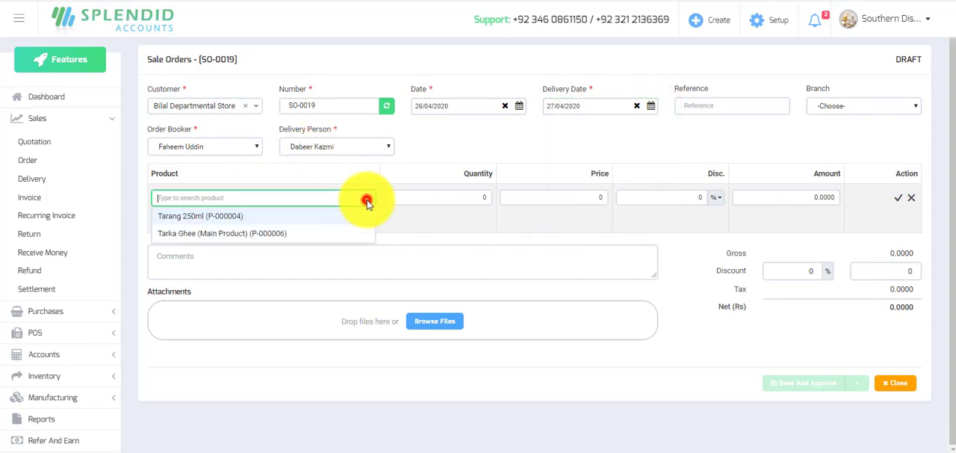
click(236, 215)
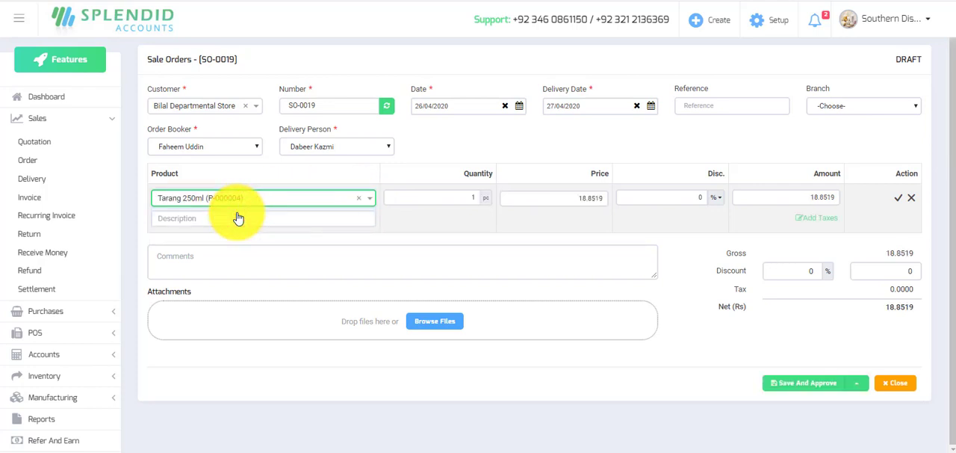
key(Tab)
key(Tab)
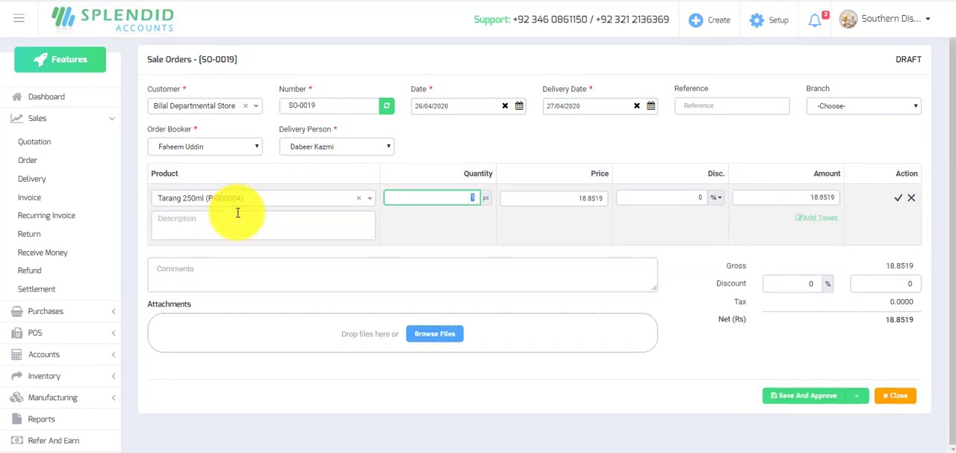
text(6)
key(Tab)
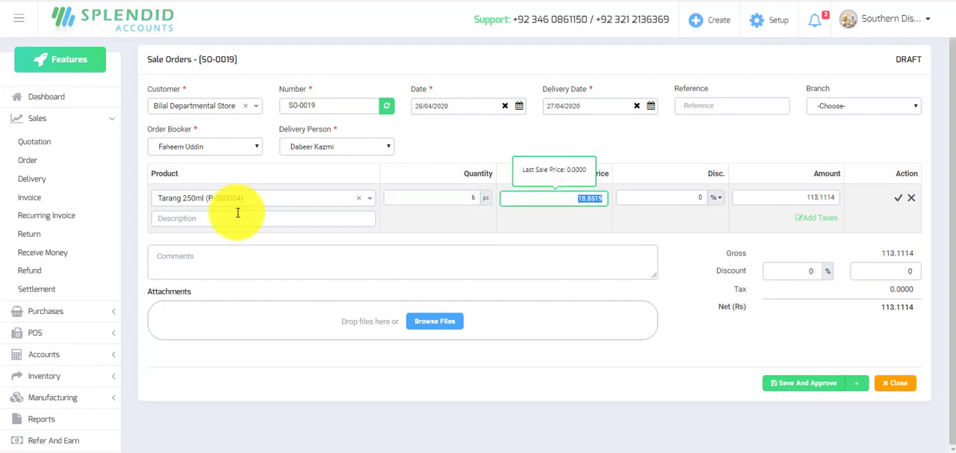
key(Tab)
text(2)
key(Tab)
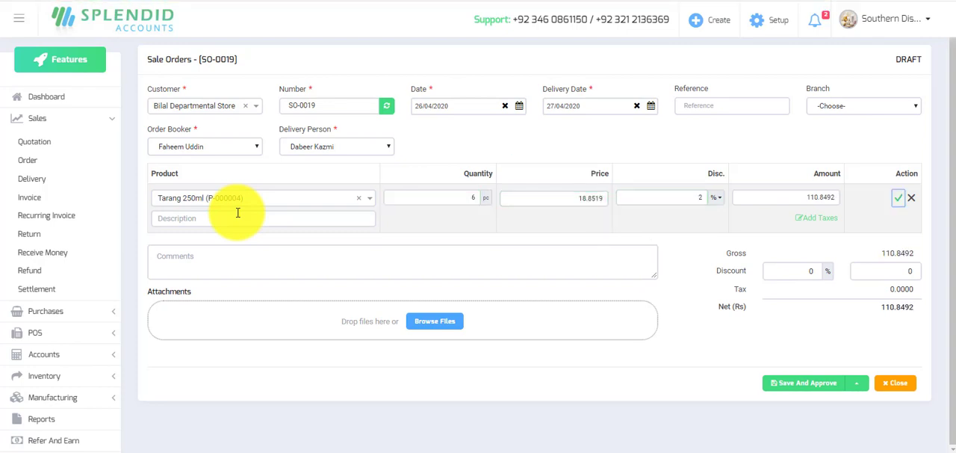
key(Return)
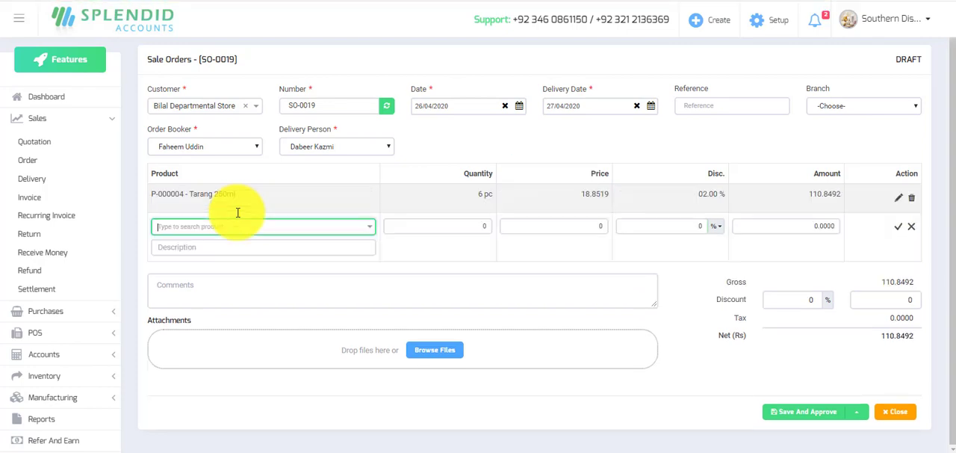
Save and approve the Bilal Departmental Store order and assign the second listed order booker to the new blank sale order.
click(792, 411)
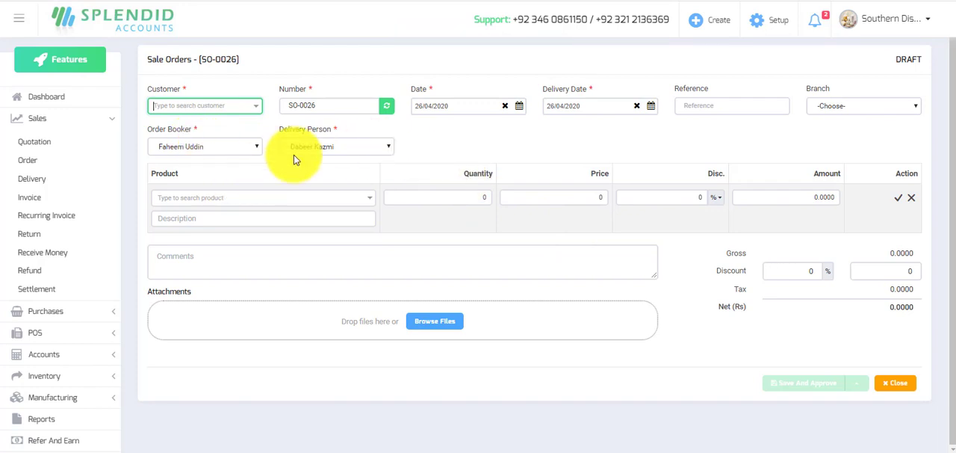
click(256, 148)
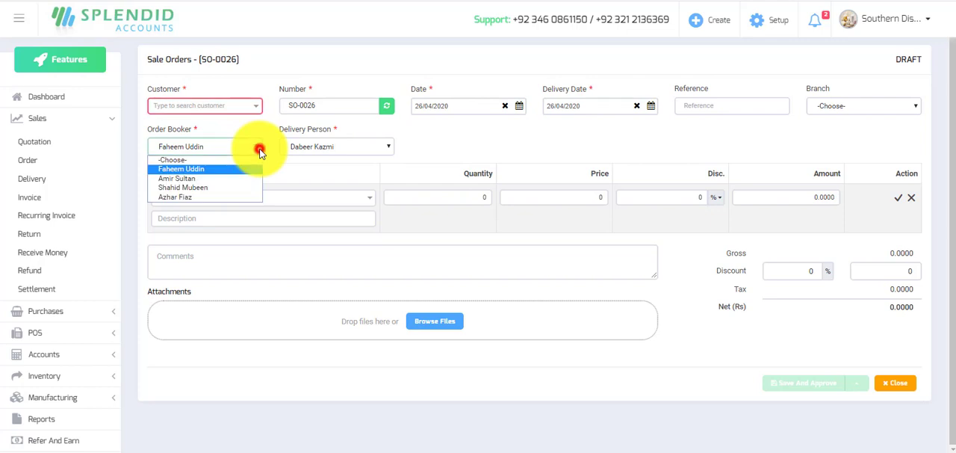
click(200, 179)
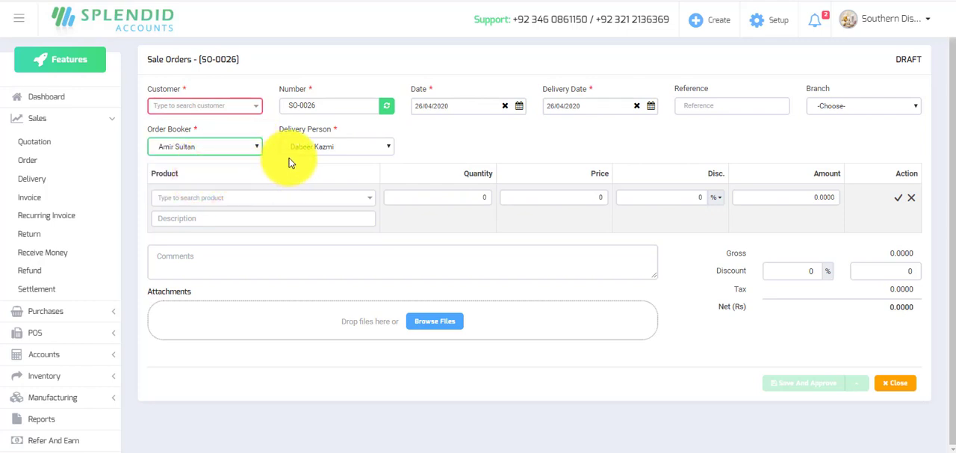
Set the new sale order's customer to Diamond Super Store and its delivery date to 27/04/2020.
click(256, 113)
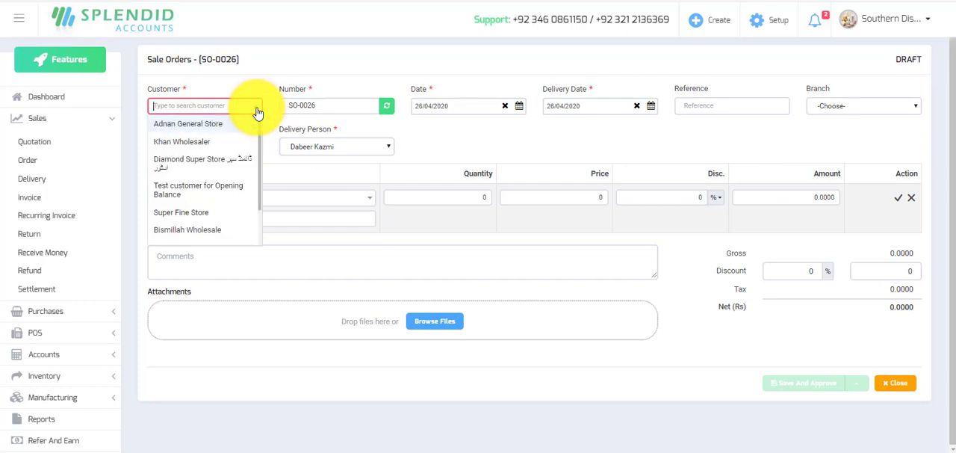
click(187, 165)
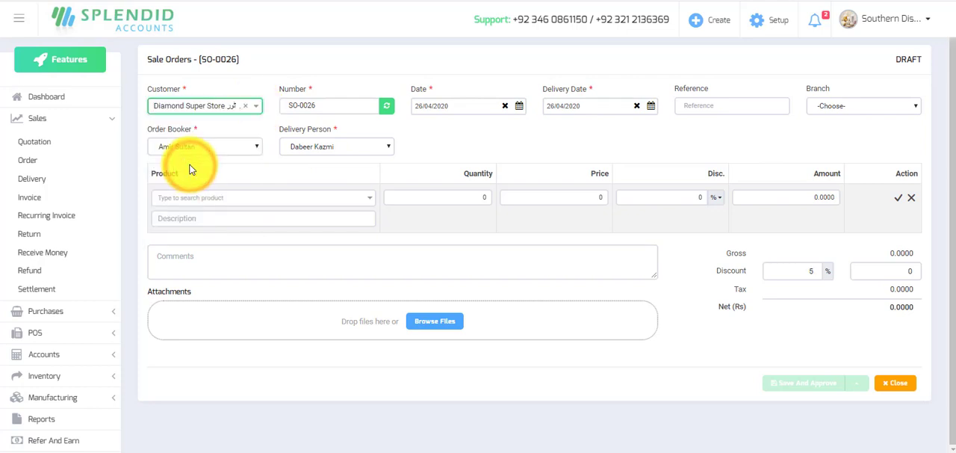
click(651, 106)
click(552, 218)
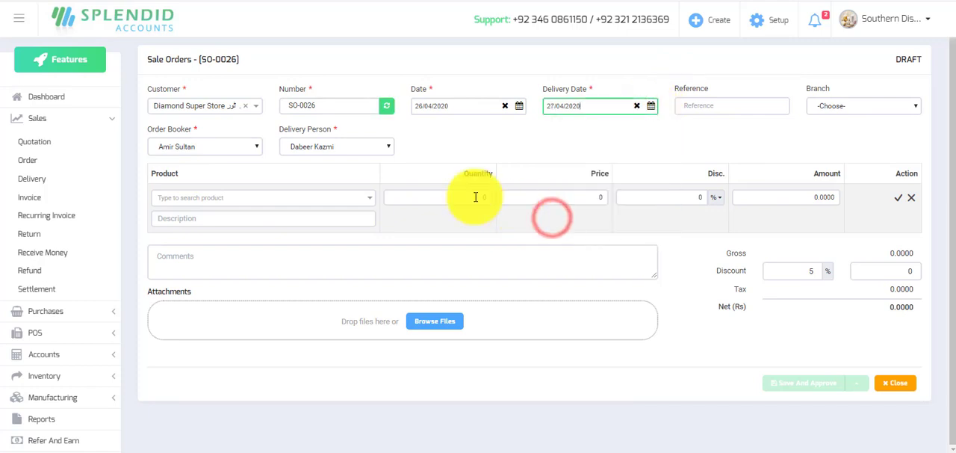
Add the product Olpers Cream 200 ml (P-000005) with a quantity of 8 pc, and save and approve the order.
click(224, 199)
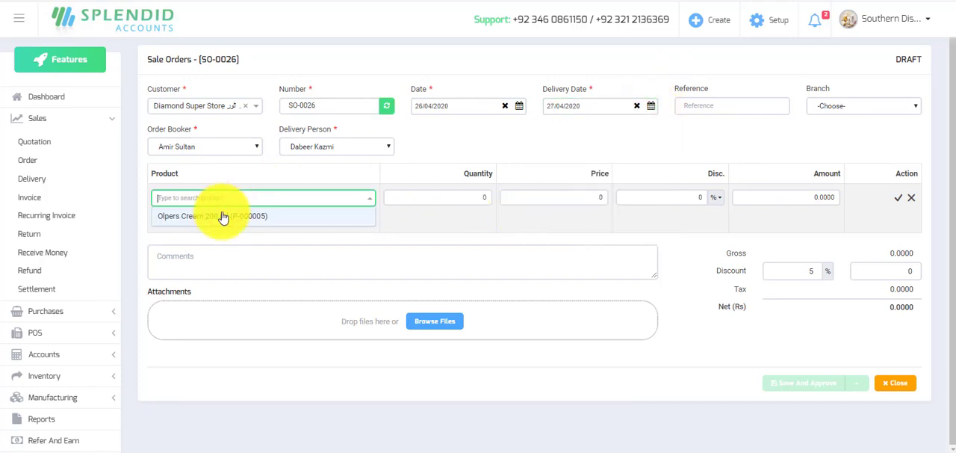
click(226, 217)
key(Tab)
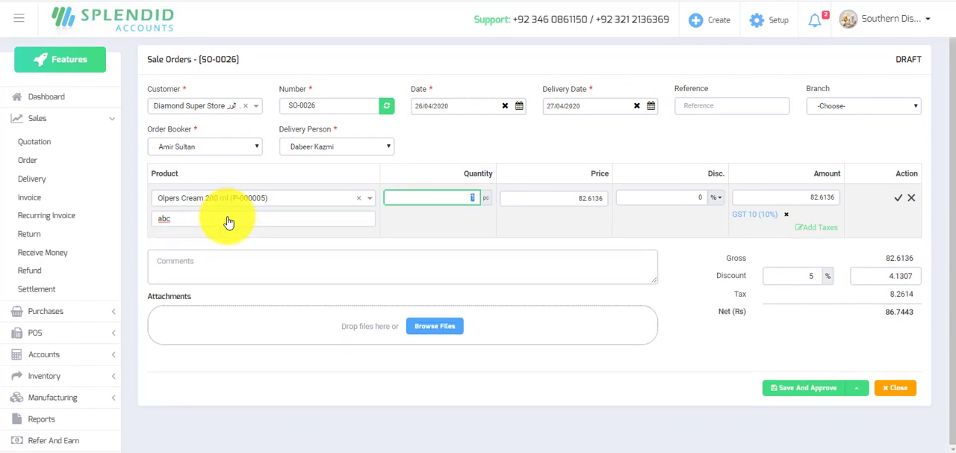
text(8)
key(Tab)
key(Tab)
key(Tab)
key(Return)
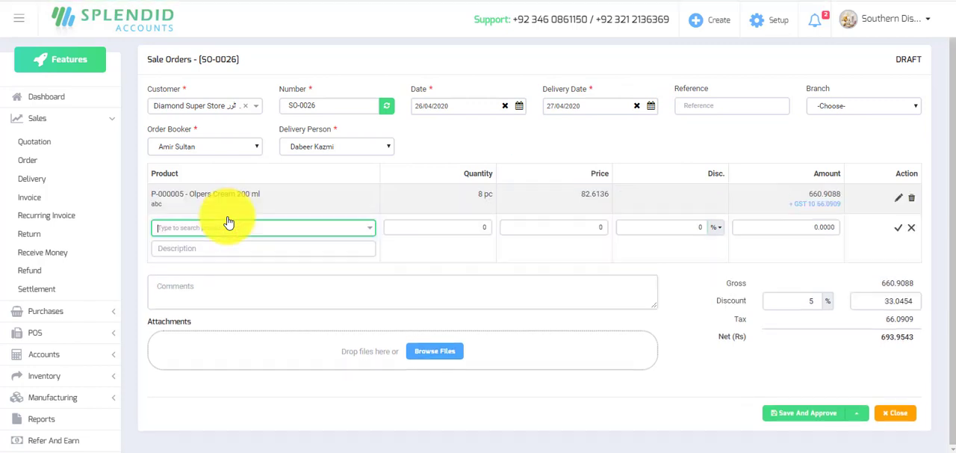
click(790, 413)
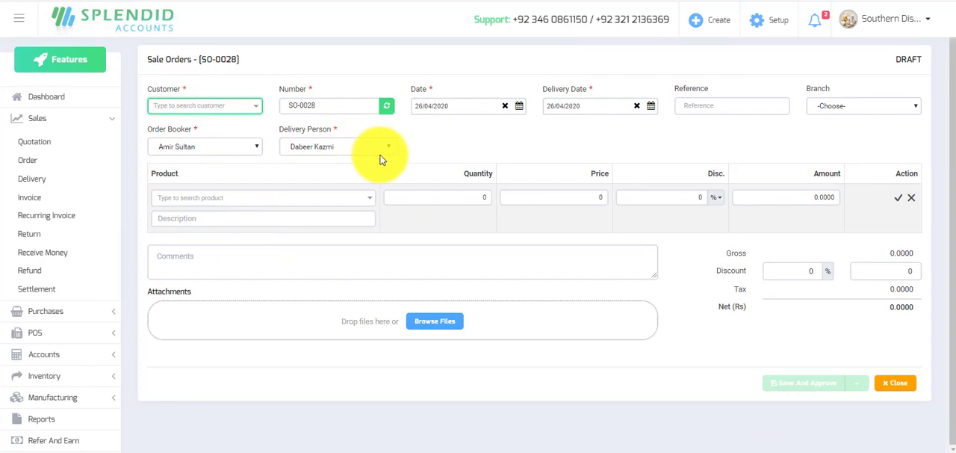
On the new blank sale order, choose the third listed order booker and a different delivery person, and set the delivery date to 27/04/2020.
click(254, 150)
click(204, 189)
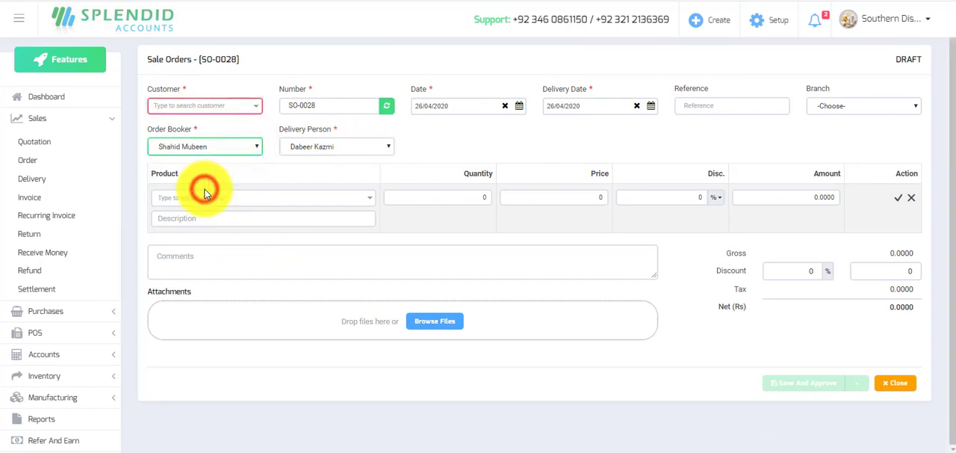
click(372, 146)
click(324, 179)
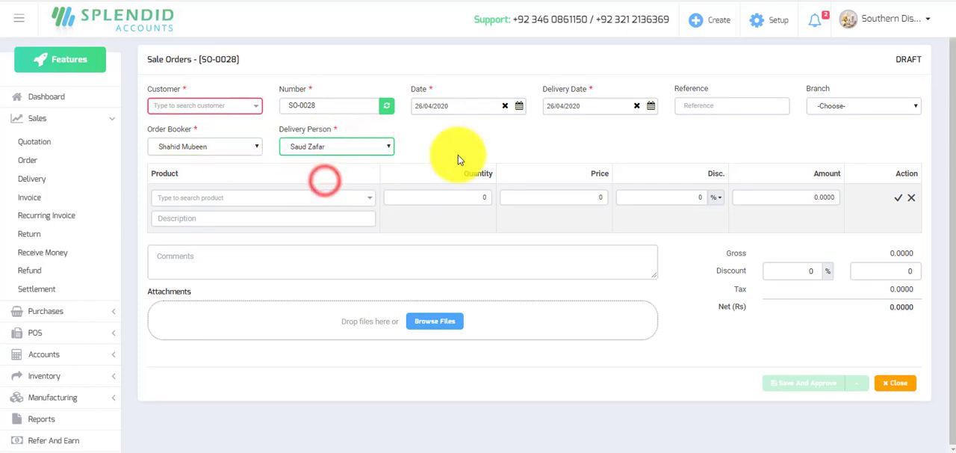
click(653, 110)
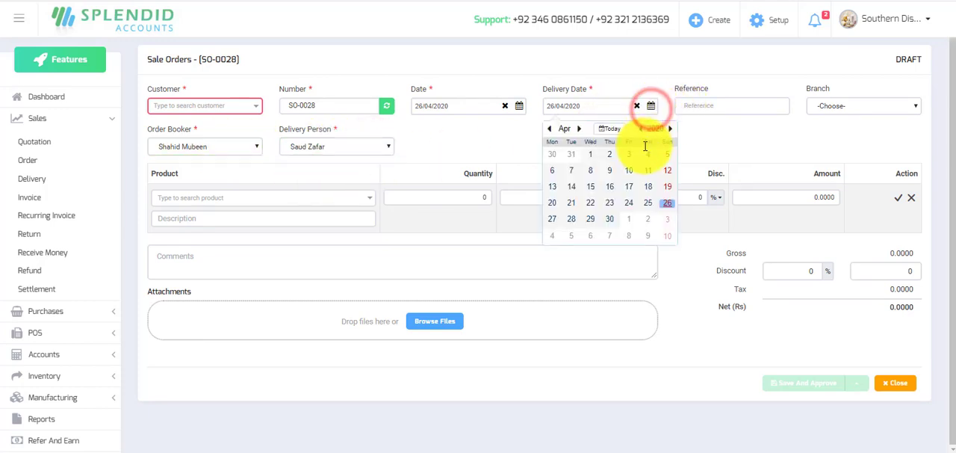
click(554, 219)
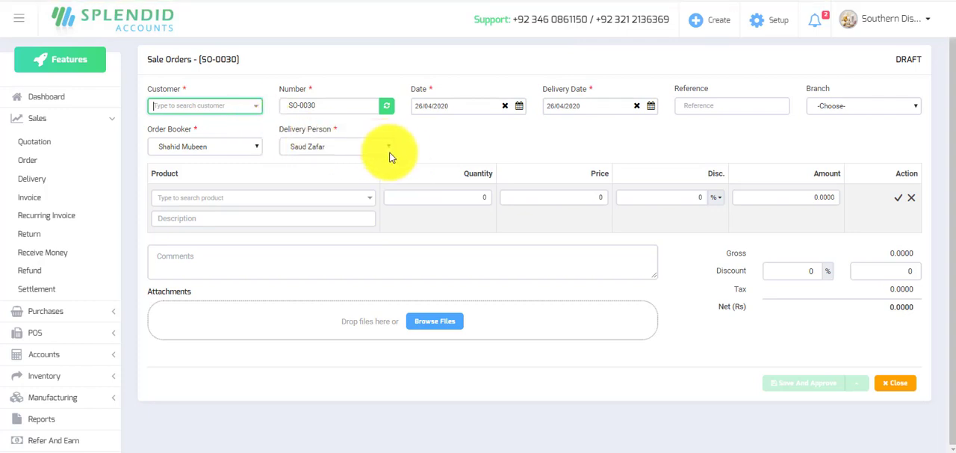
Close the blank sale order and set the sale orders list's status filter to Approved.
click(901, 383)
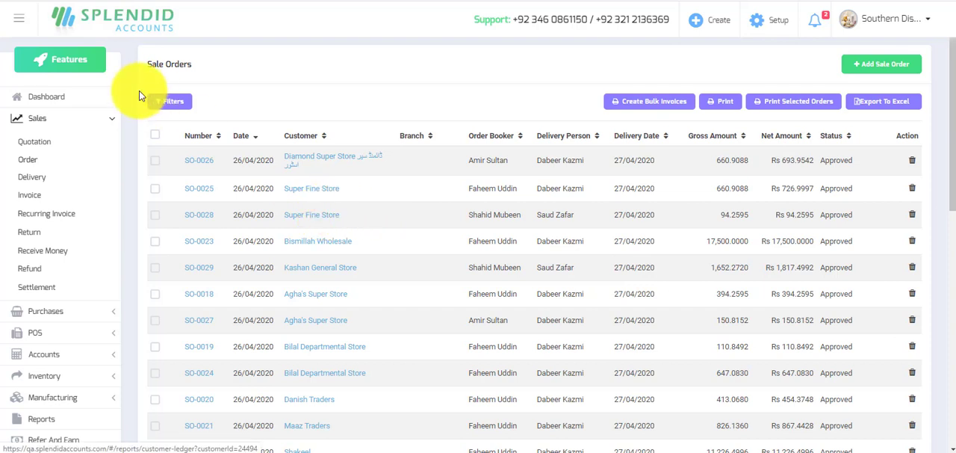
click(169, 103)
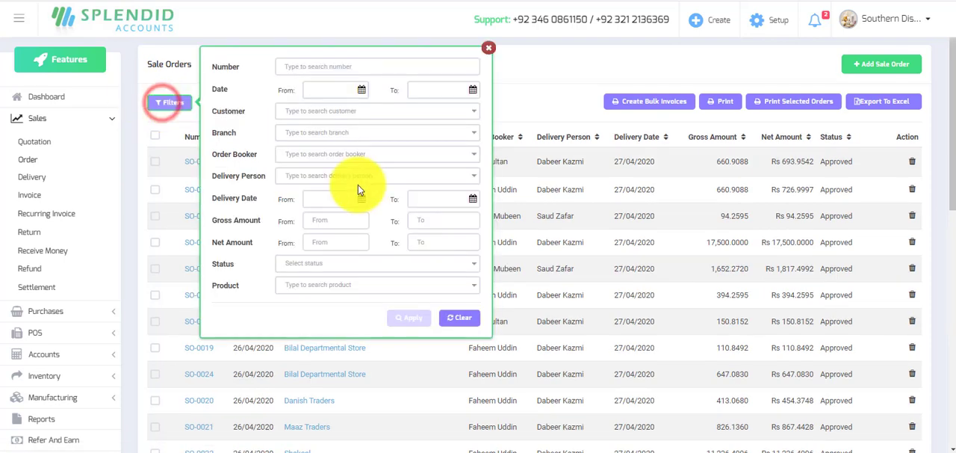
click(299, 269)
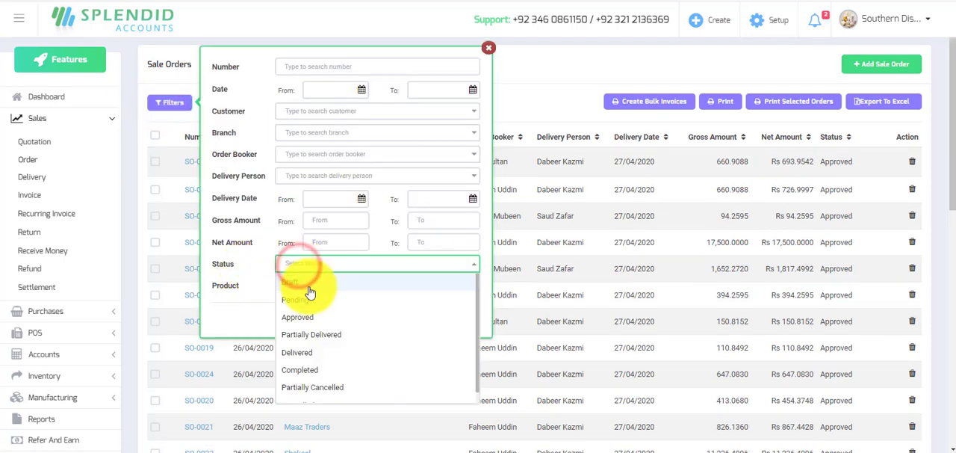
click(307, 318)
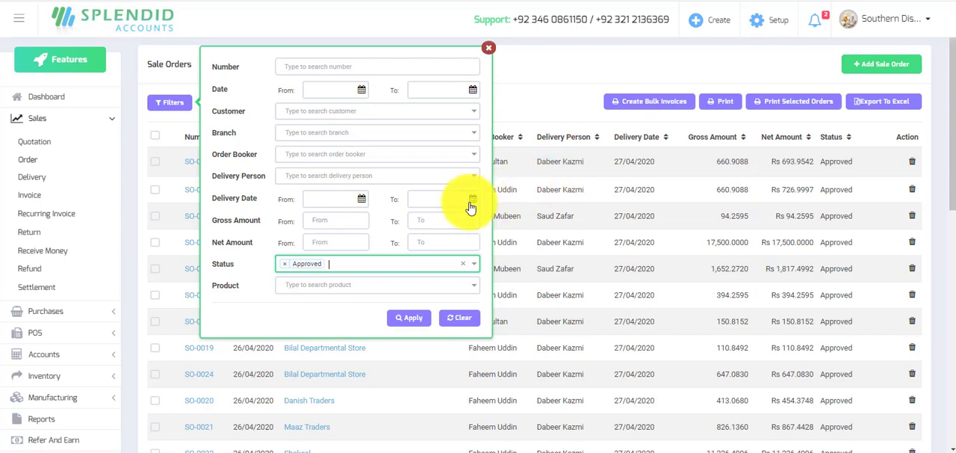
Search for the delivery person assigned to most of the listed orders and add that person to the filter.
click(307, 174)
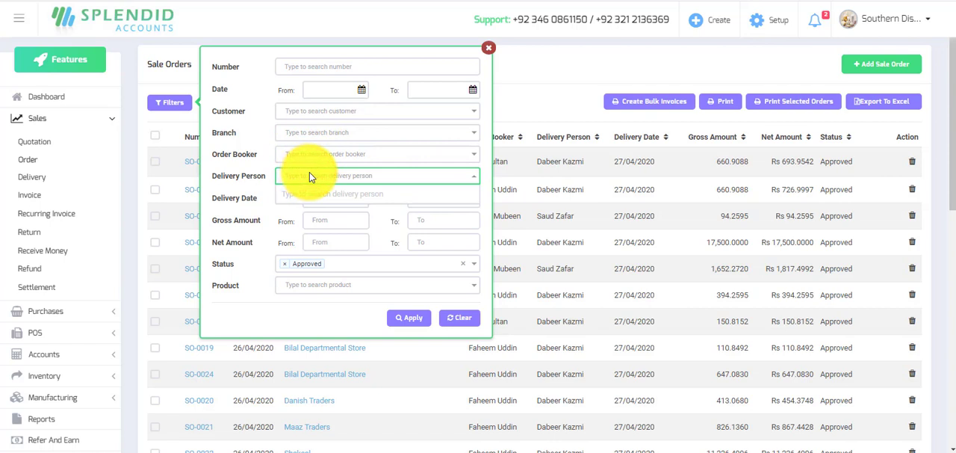
text(dabeer)
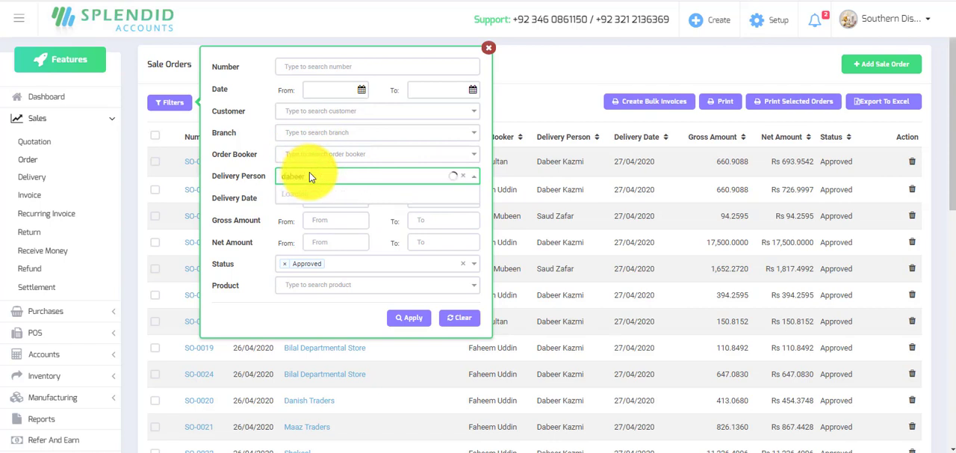
click(312, 195)
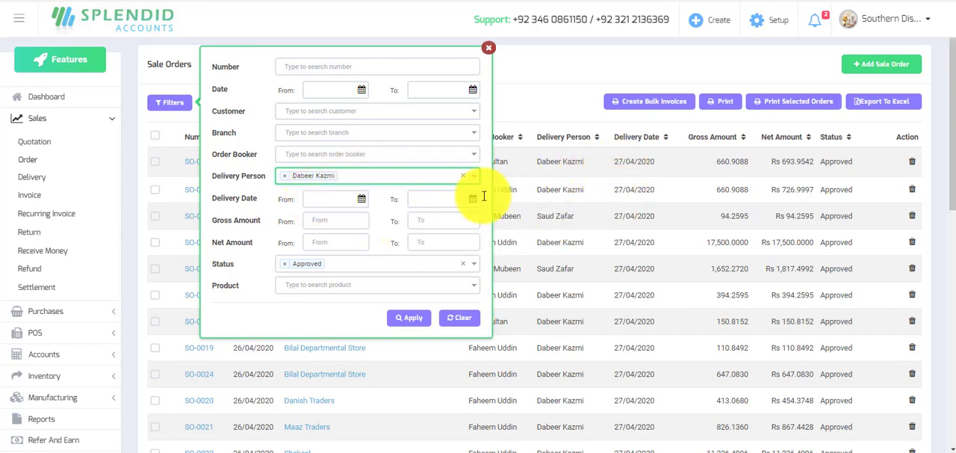
Set the filter's delivery date range from 27/04/2020 to 27/04/2020 and apply the filters.
click(362, 200)
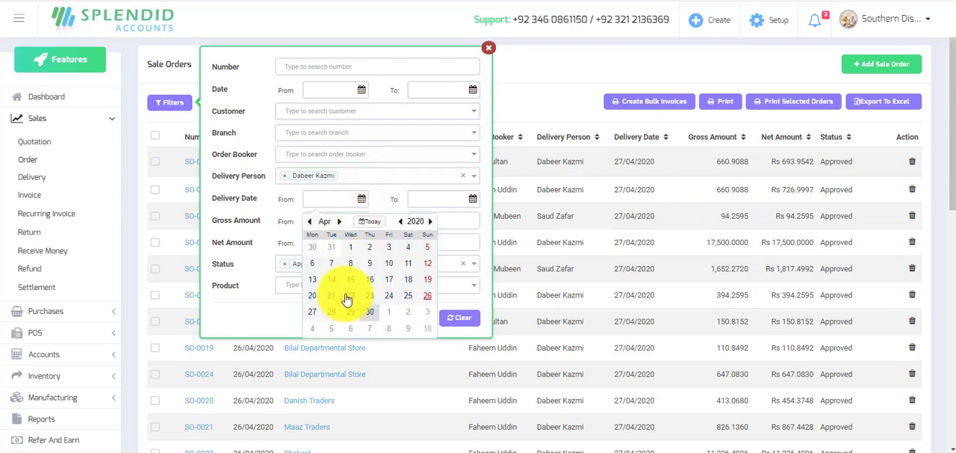
click(312, 311)
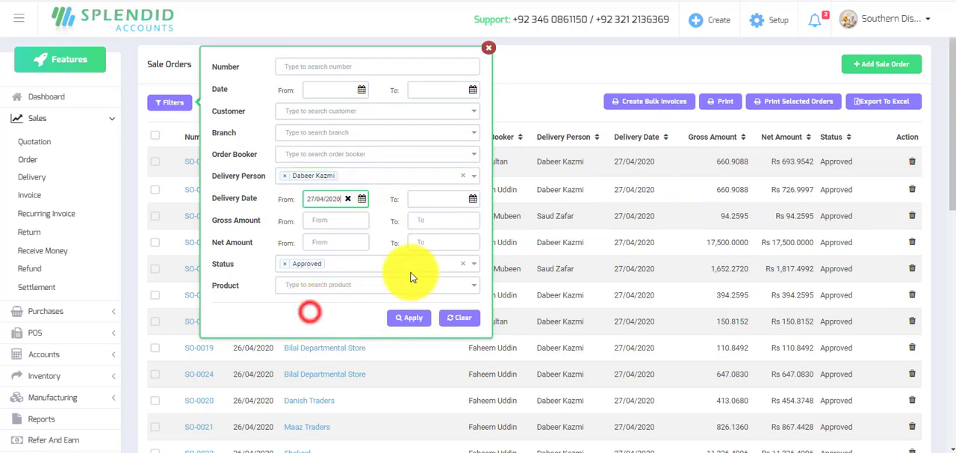
click(473, 201)
click(420, 317)
click(400, 320)
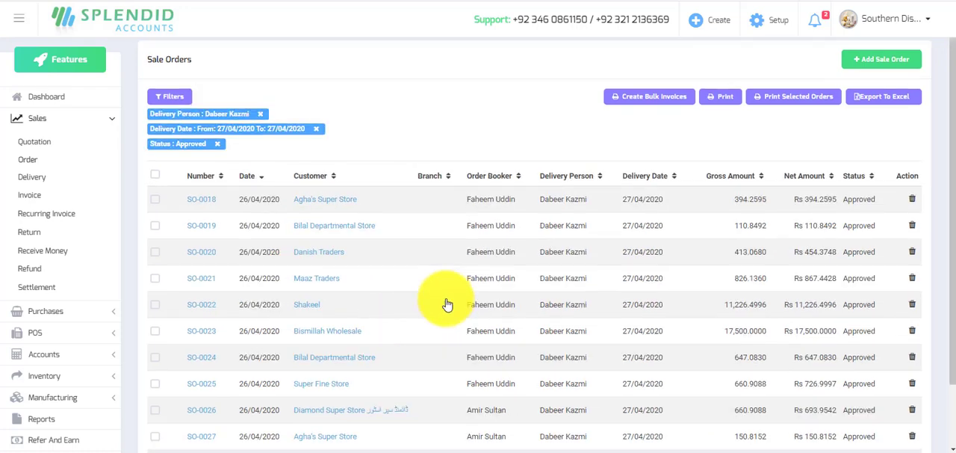
Select all the filtered sale orders and generate the printable document for the selected orders.
scroll(447, 304, down, 1)
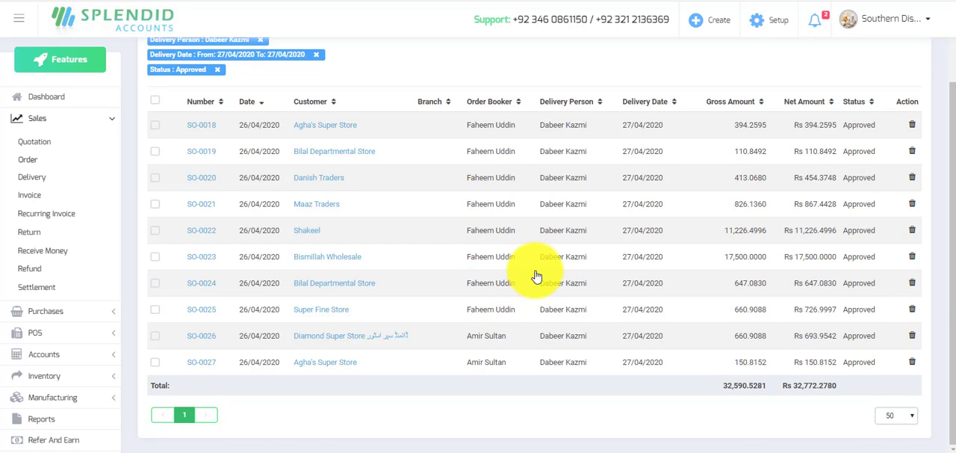
scroll(438, 202, up, 1)
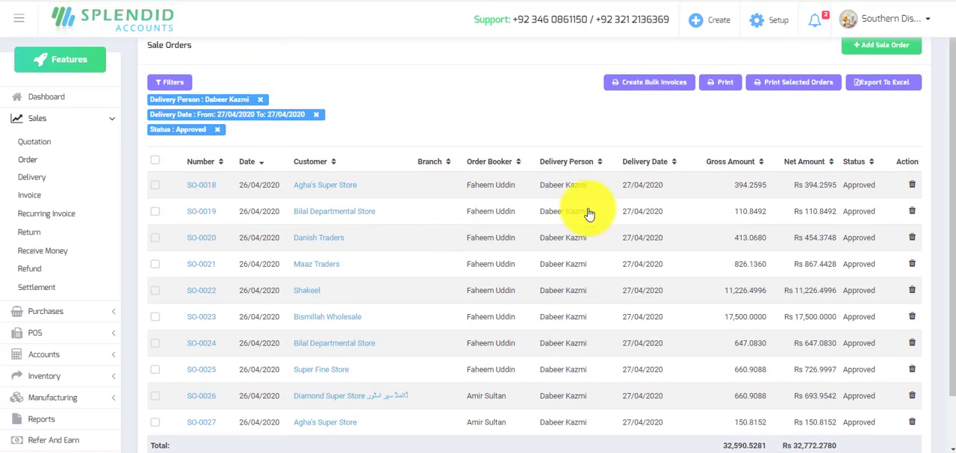
click(155, 161)
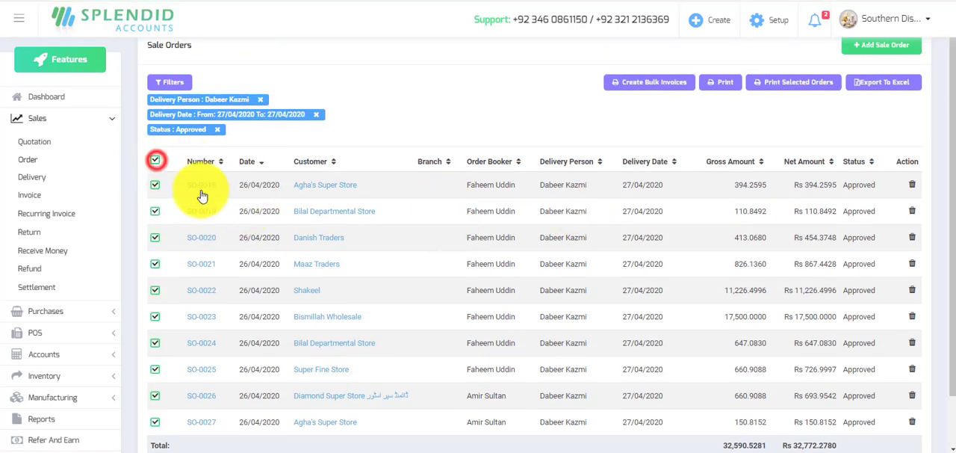
click(798, 88)
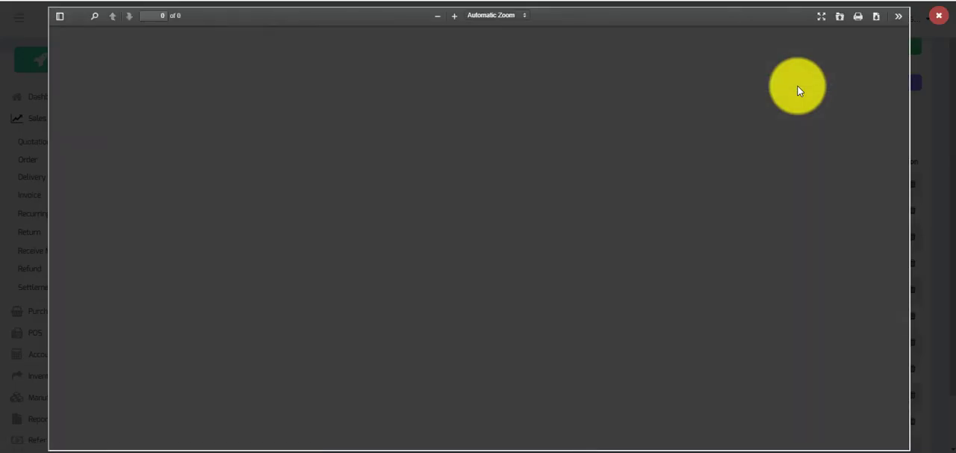
Look through the pages of the generated sale orders document.
scroll(661, 195, down, 5)
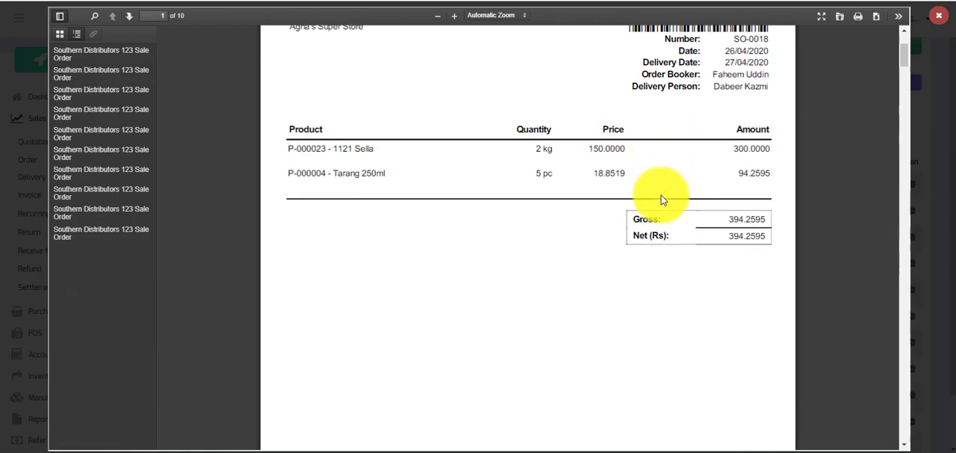
scroll(661, 195, down, 10)
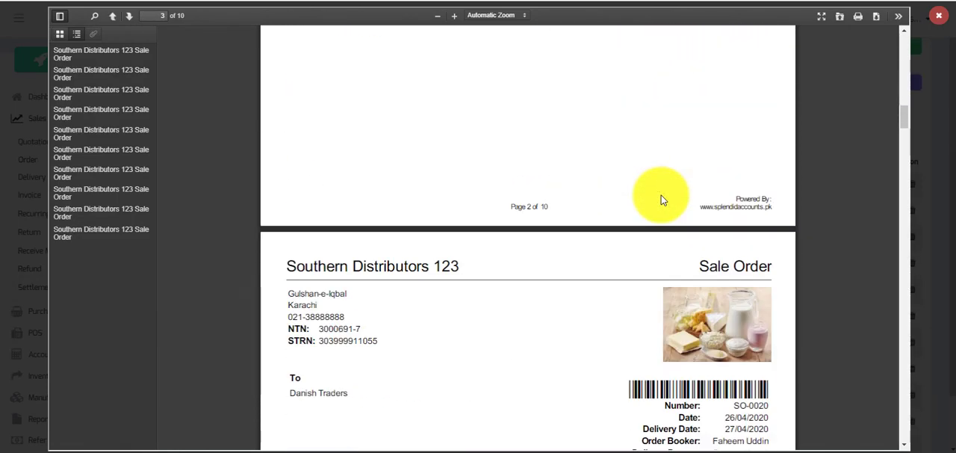
scroll(661, 195, down, 8)
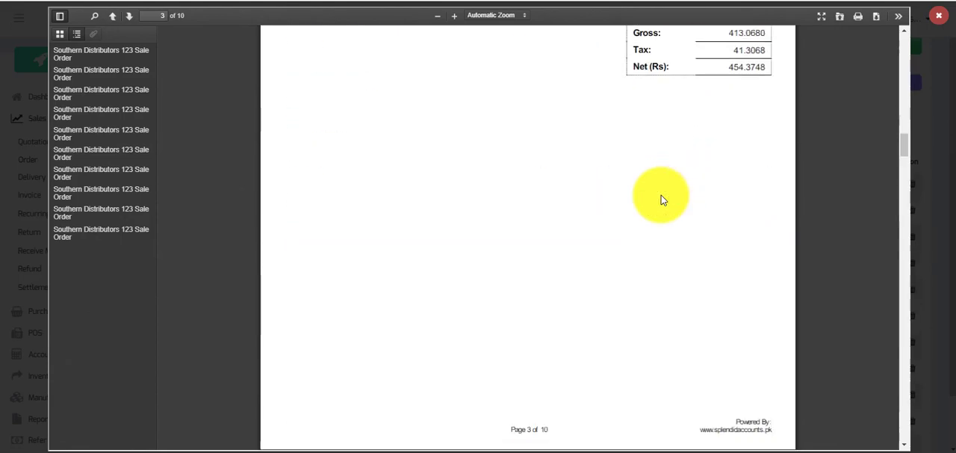
Check the pages of the sale orders document in the print preview, cancel printing and close the document.
click(860, 17)
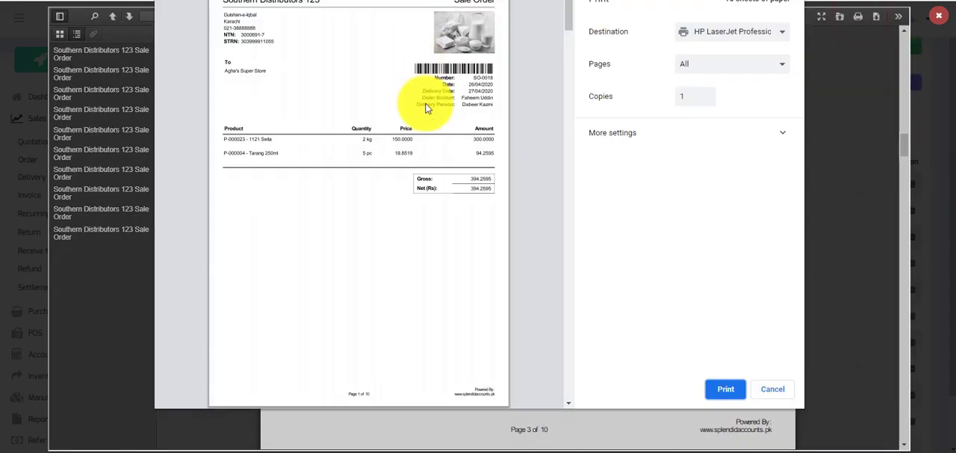
scroll(441, 124, down, 3)
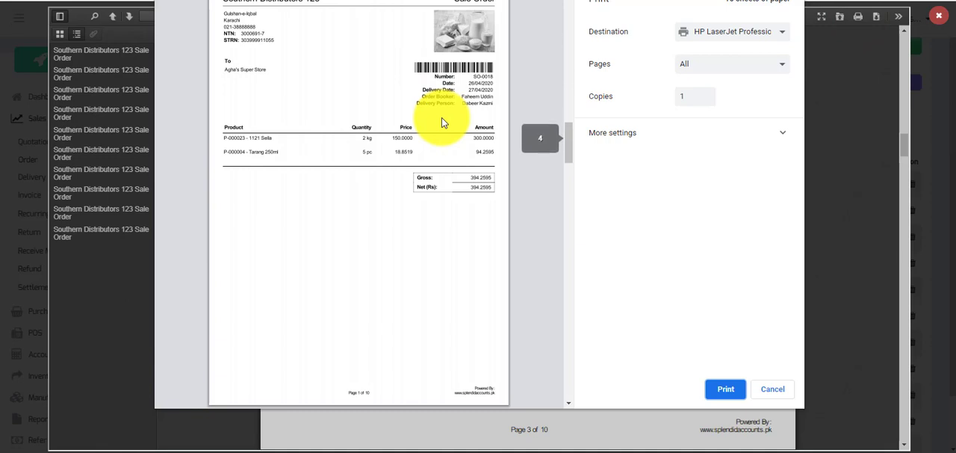
drag(570, 168, 570, 193)
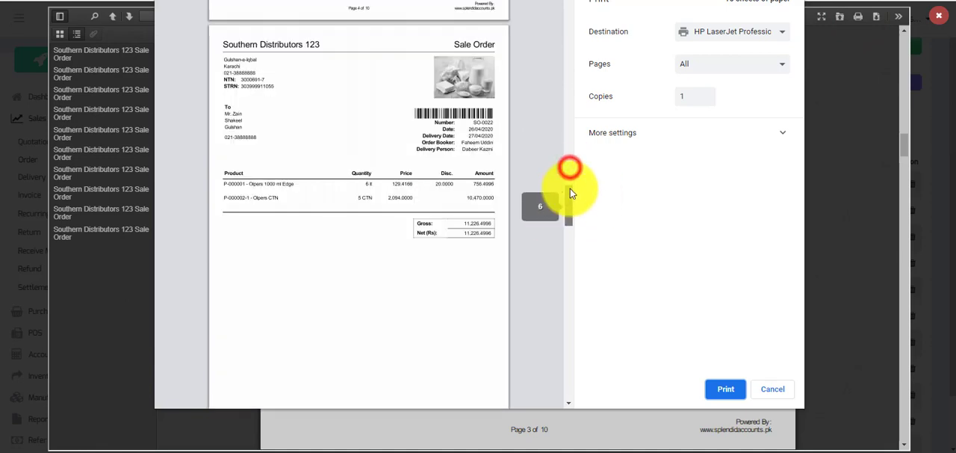
click(732, 392)
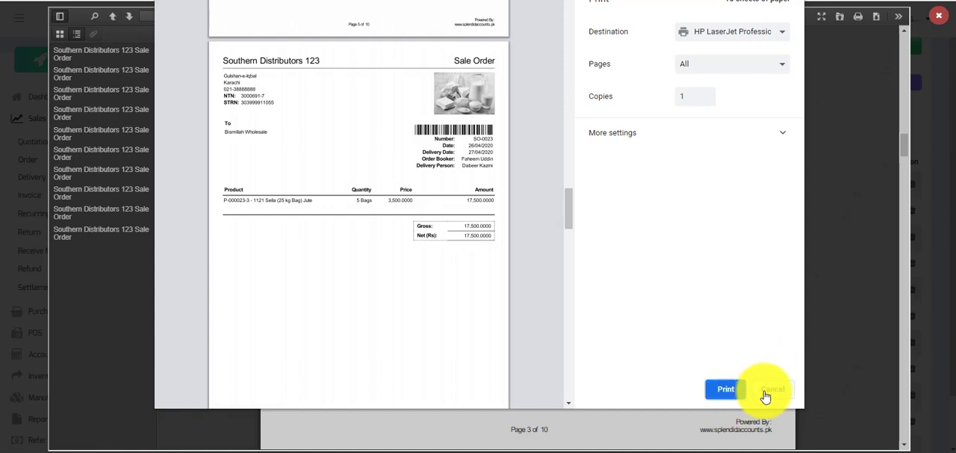
click(771, 395)
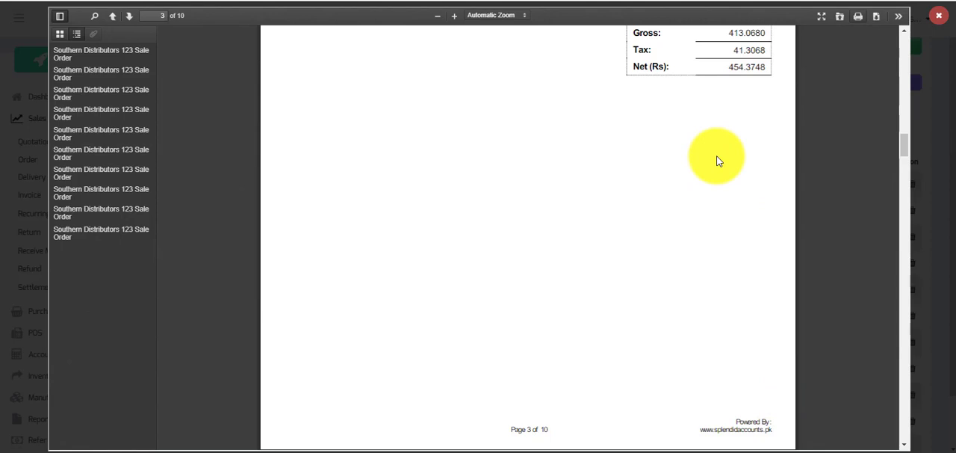
click(942, 16)
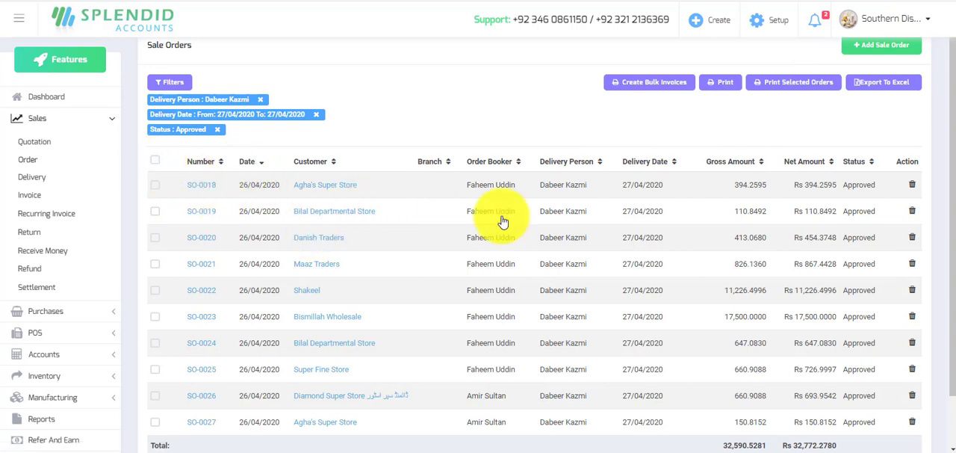
Generate the printable summary list of the filtered sale orders and close it after viewing.
click(724, 85)
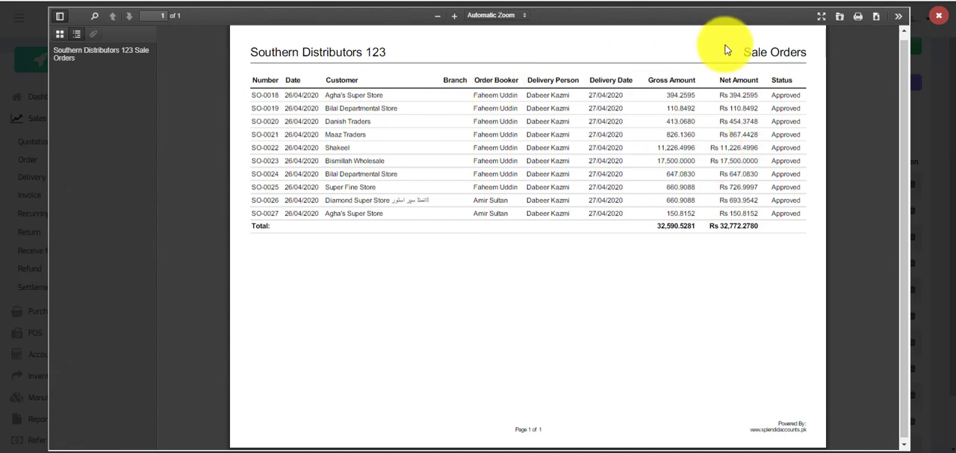
click(939, 19)
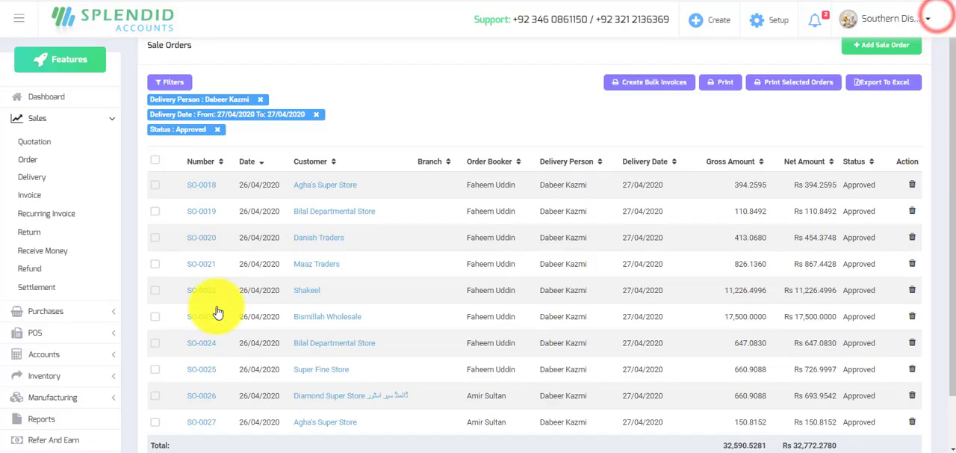
Open the reports page in a new browser tab and open the Load Pass Report from the sales reports.
scroll(224, 295, down, 1)
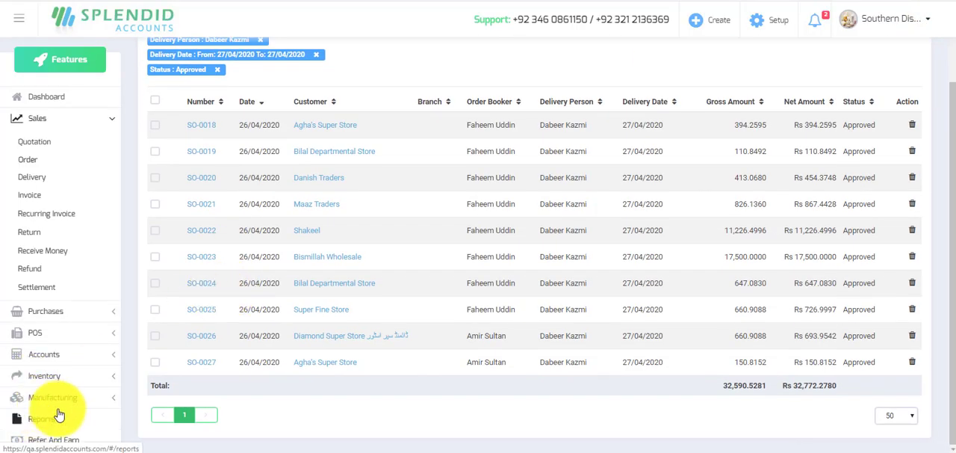
right_click(39, 424)
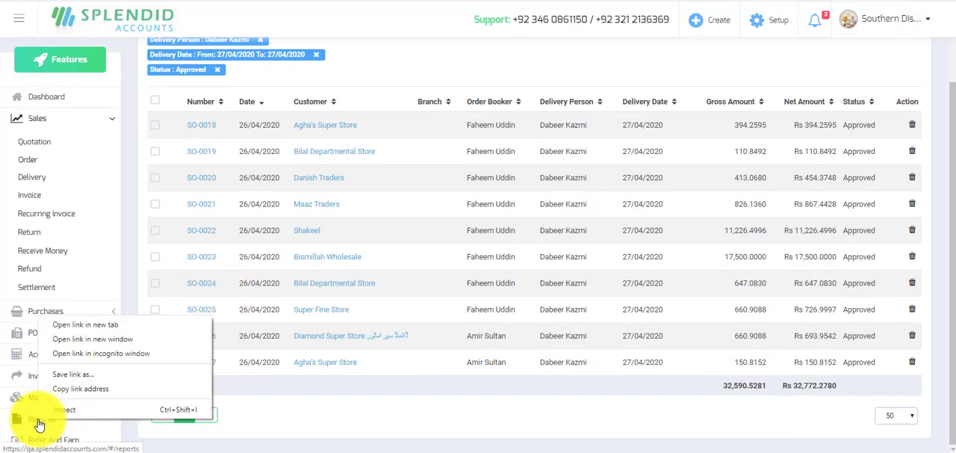
click(83, 327)
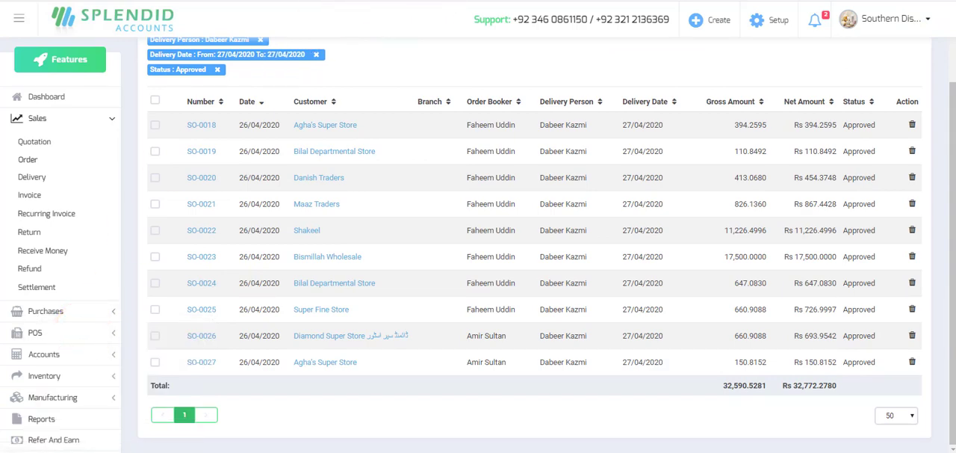
click(448, 0)
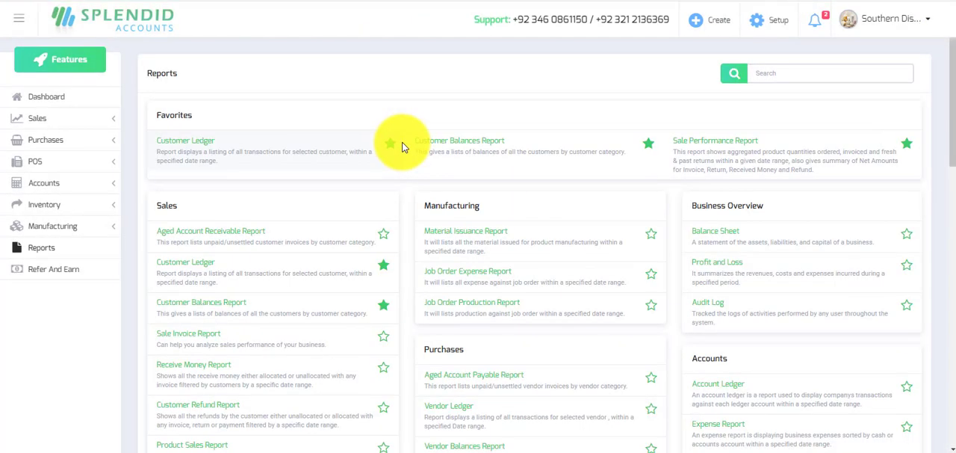
scroll(382, 222, down, 1)
scroll(381, 224, down, 8)
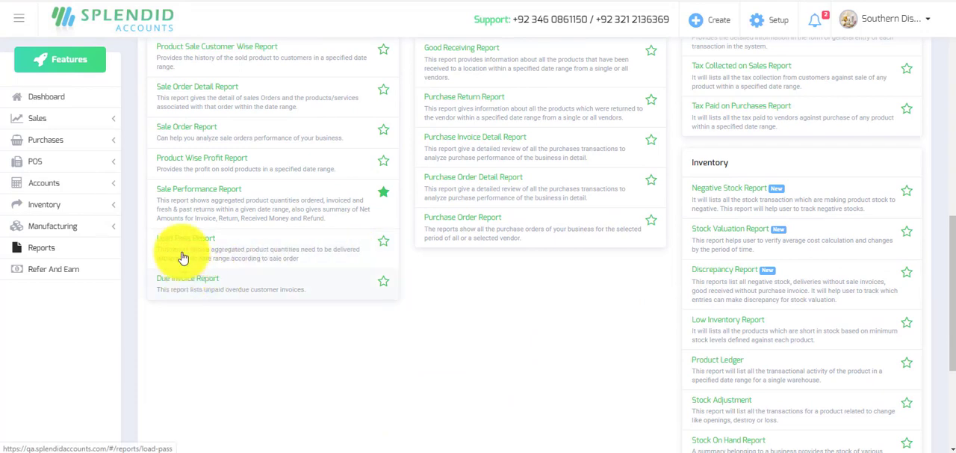
click(187, 247)
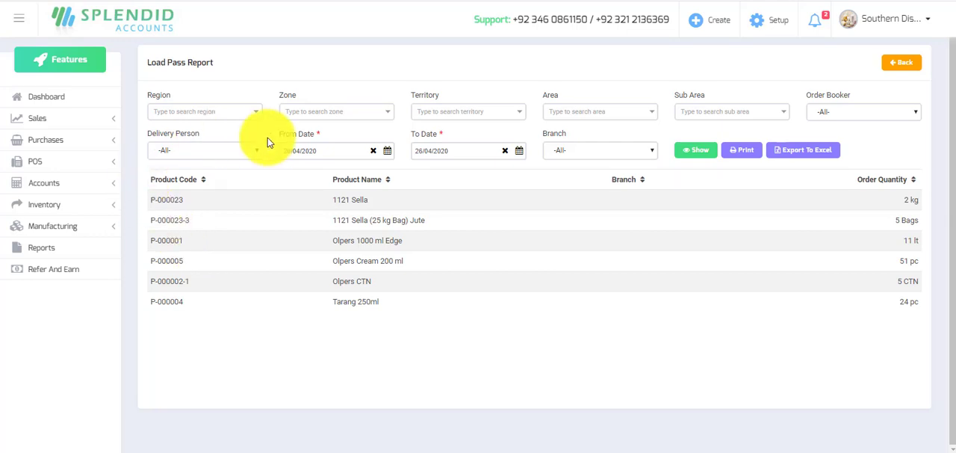
Show the Load Pass Report for the last delivery person in the selection list.
click(232, 154)
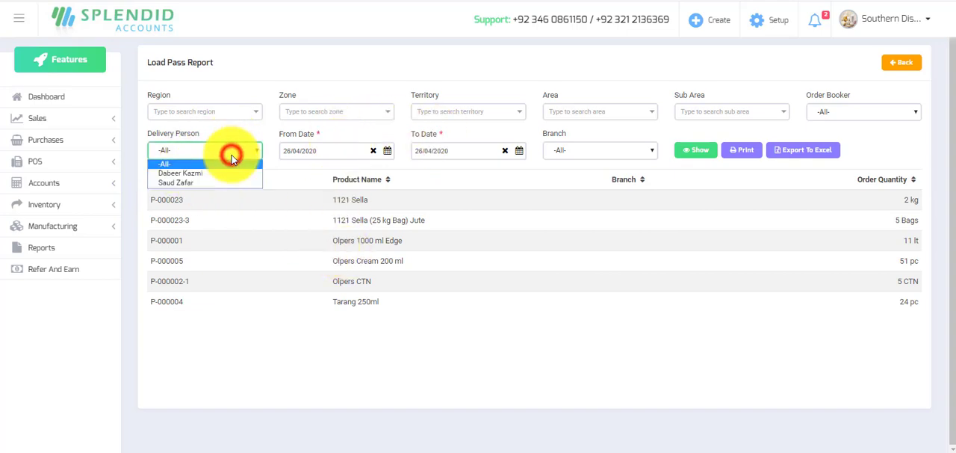
click(196, 183)
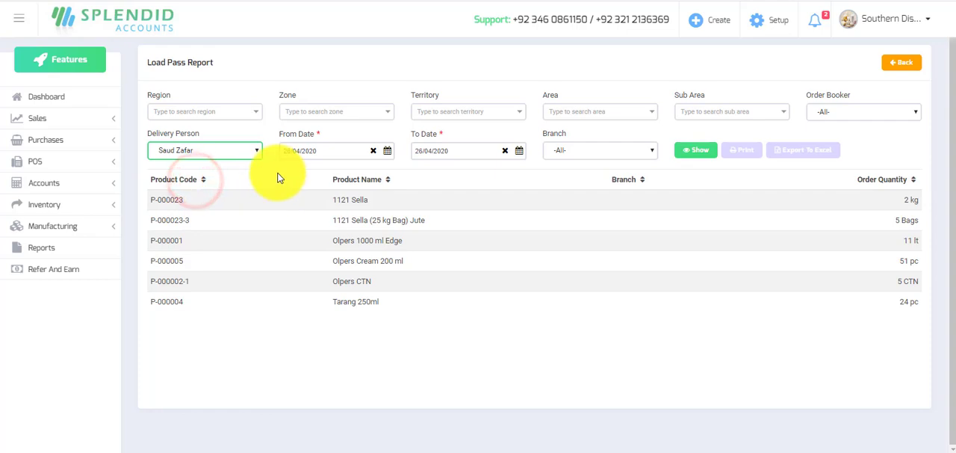
click(700, 151)
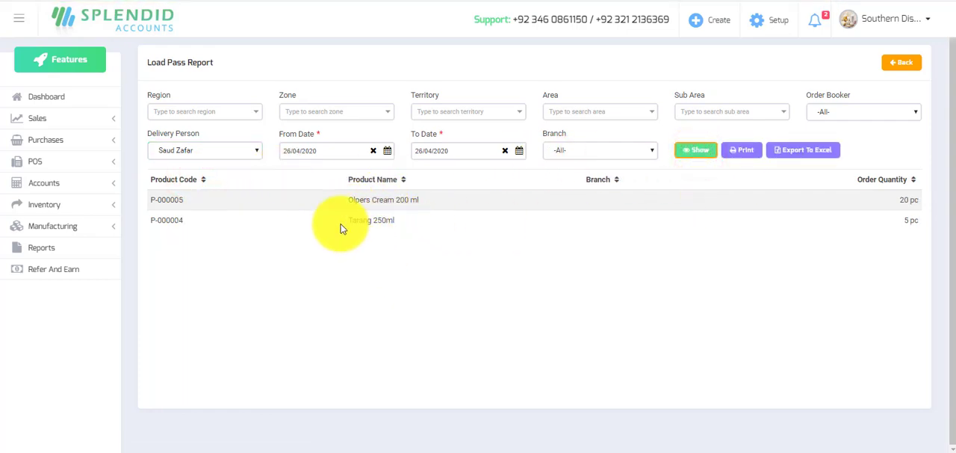
Show the Load Pass Report for the delivery person whose sale orders were filtered and printed.
click(256, 153)
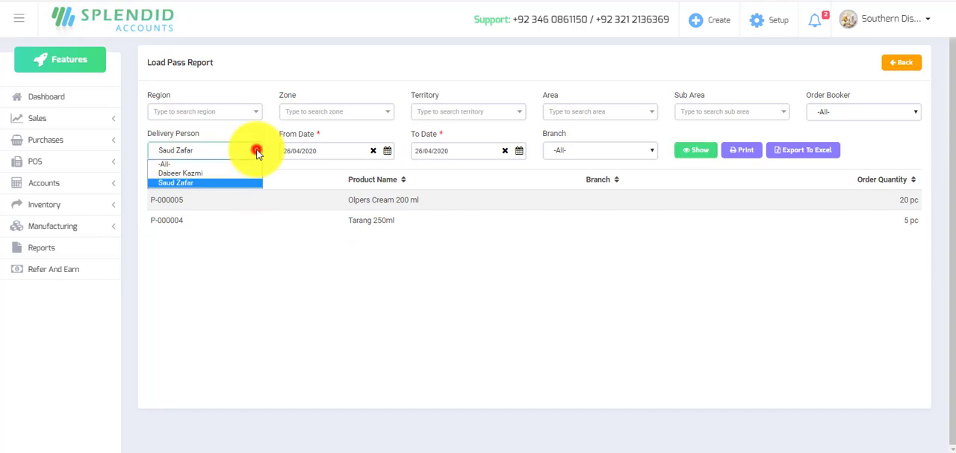
click(192, 173)
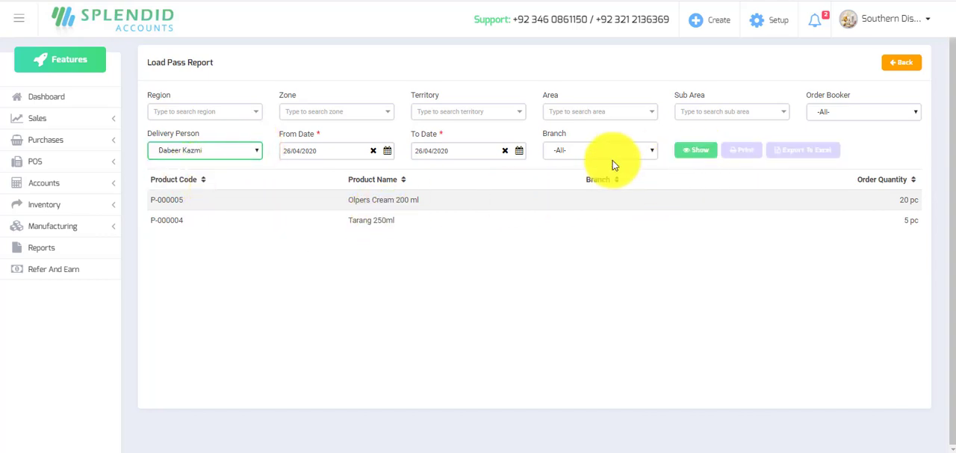
click(695, 153)
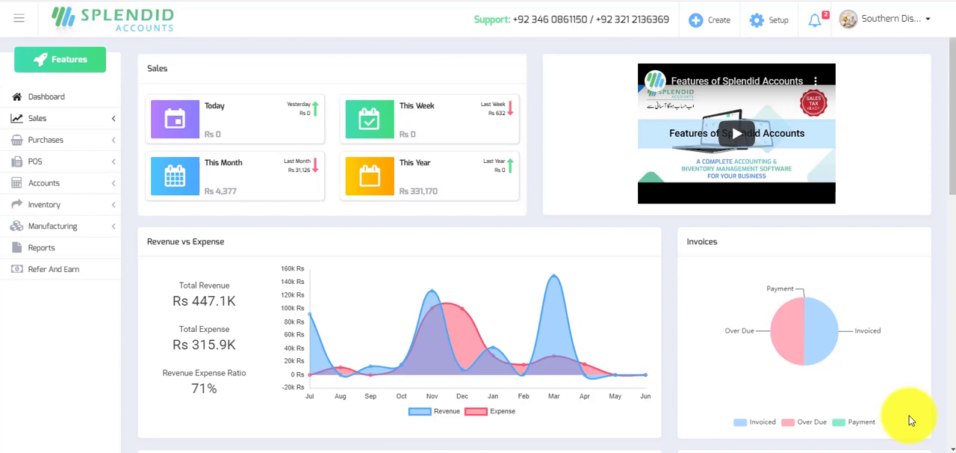
Open the sale orders list and add the delivery person assigned to most orders to its filter.
click(38, 123)
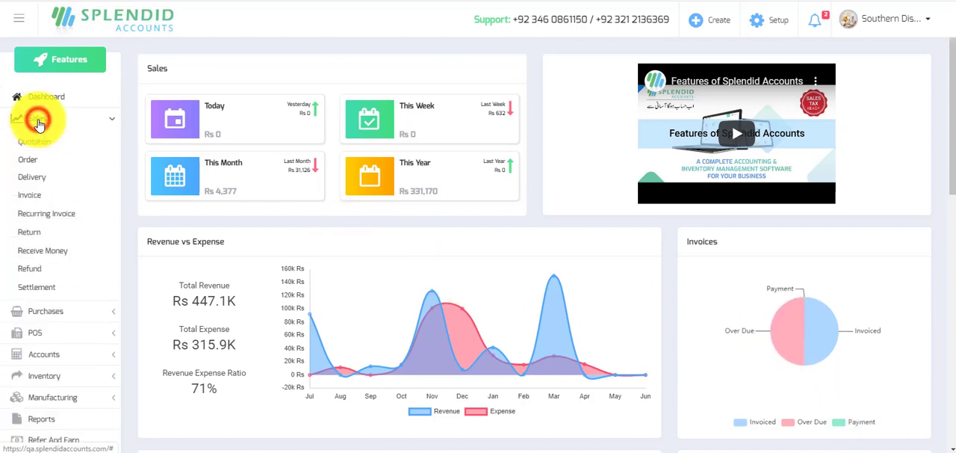
click(27, 160)
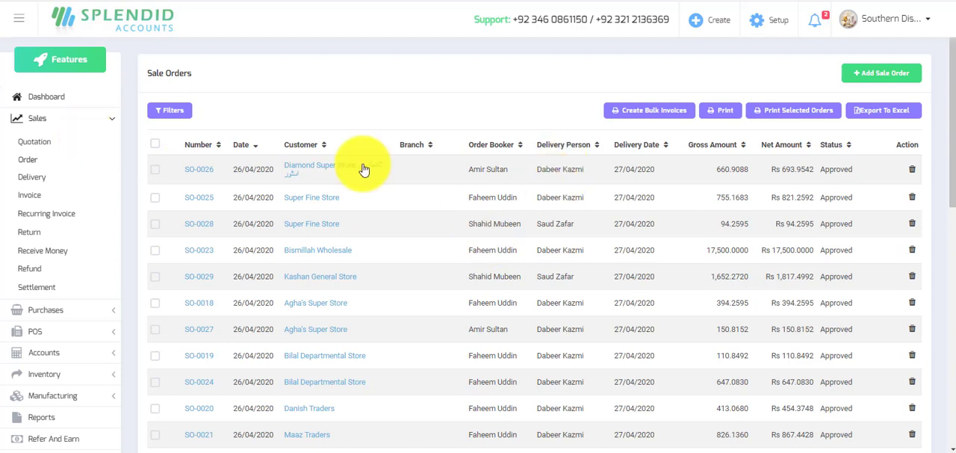
click(172, 114)
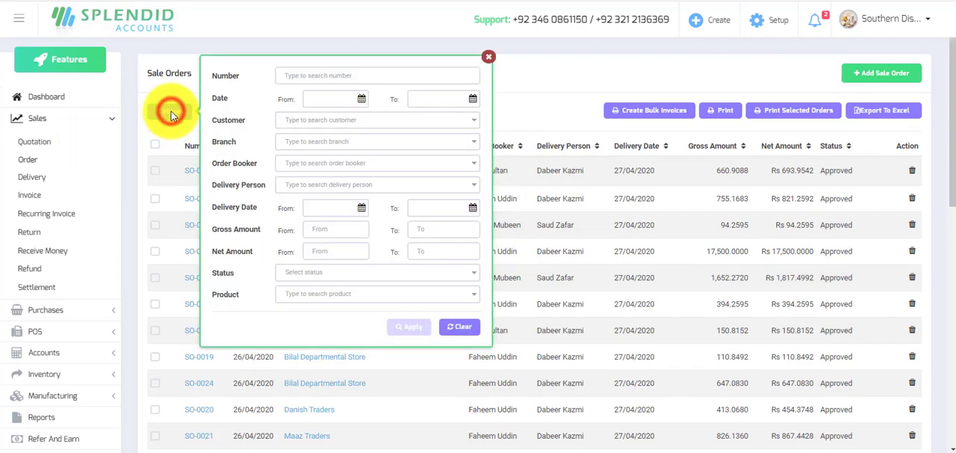
click(297, 184)
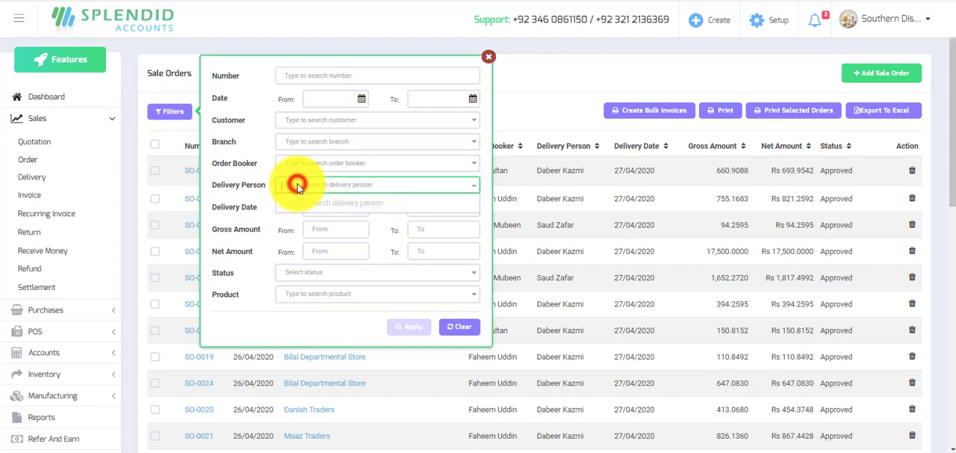
text(dabeer)
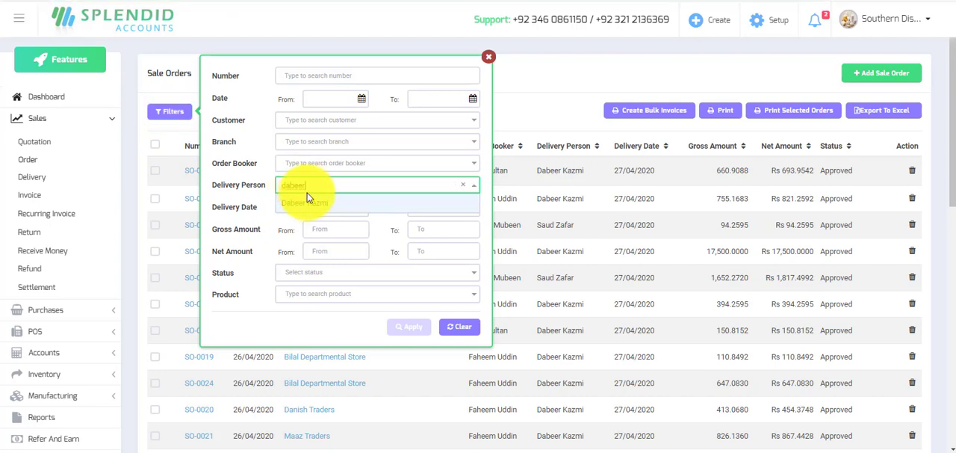
click(311, 203)
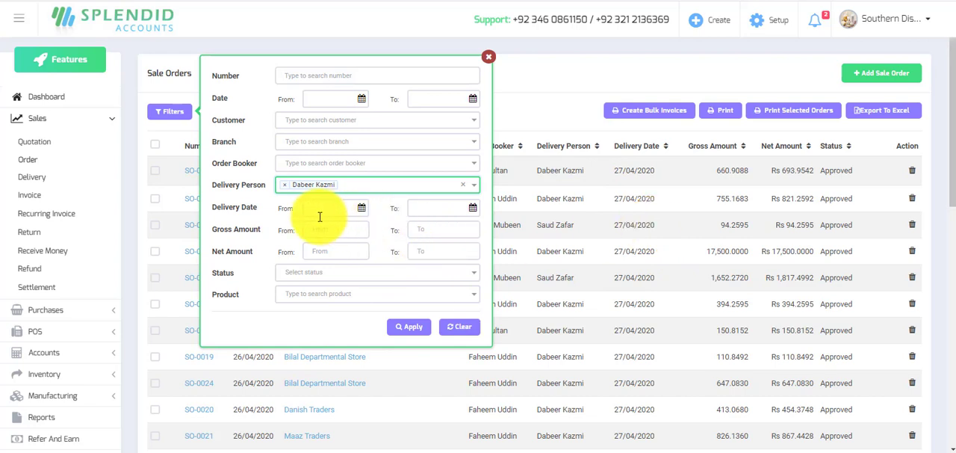
Set the filter's delivery date range from 27/04/2020 to 27/04/2020.
click(361, 212)
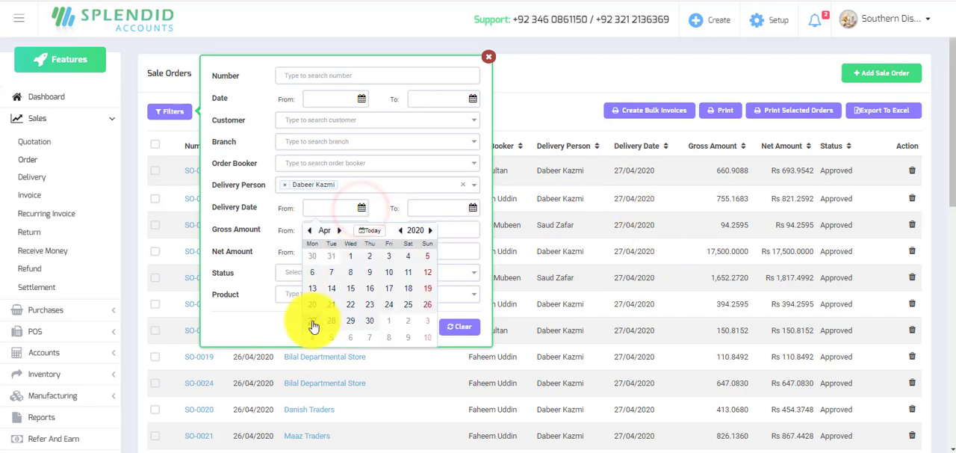
click(313, 322)
click(473, 207)
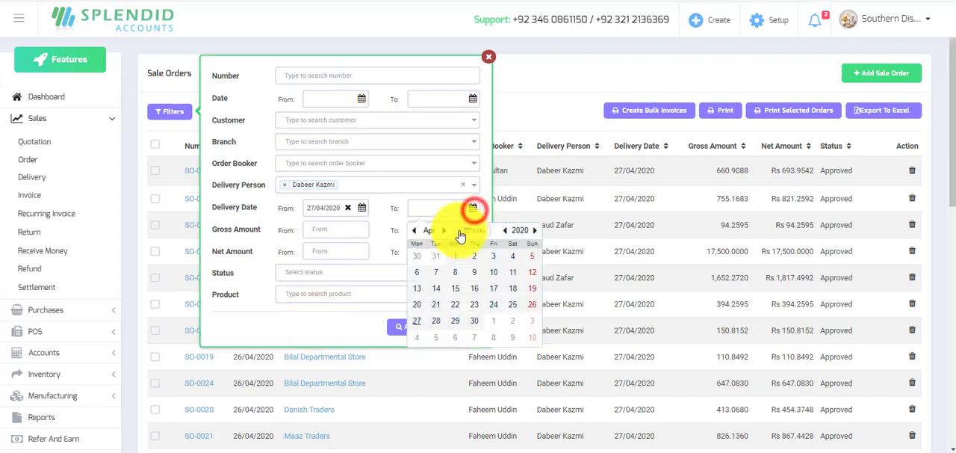
click(476, 231)
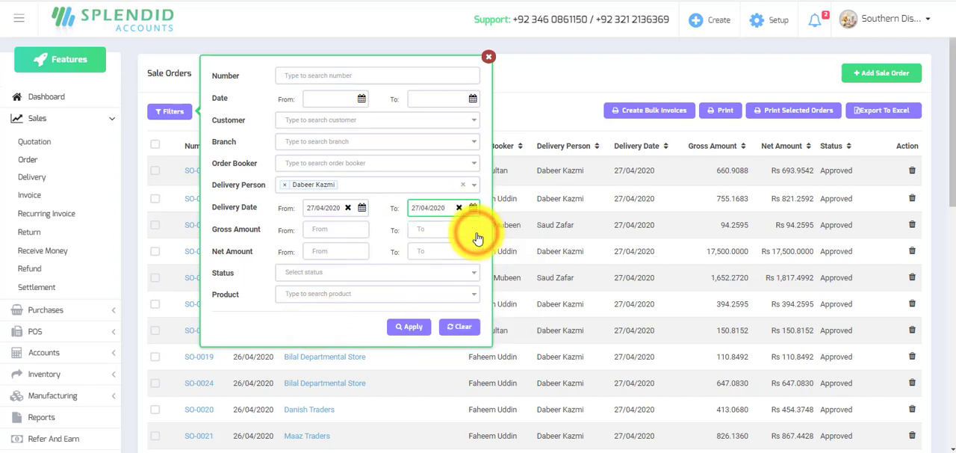
Set the filter's status to Approved and apply the filters to the sale orders list.
click(377, 279)
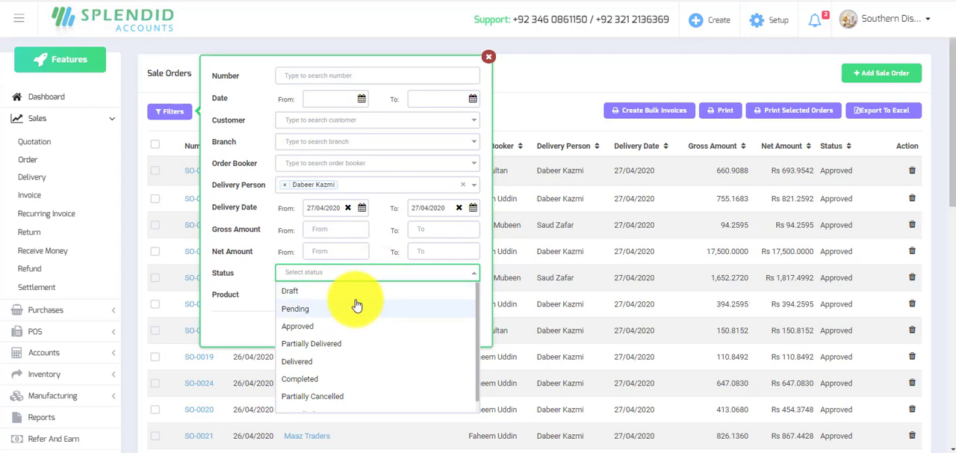
click(309, 326)
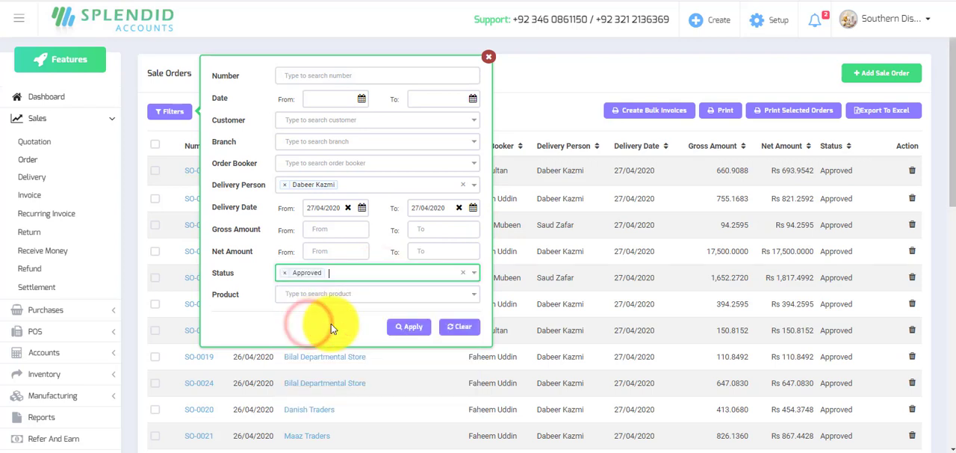
click(411, 327)
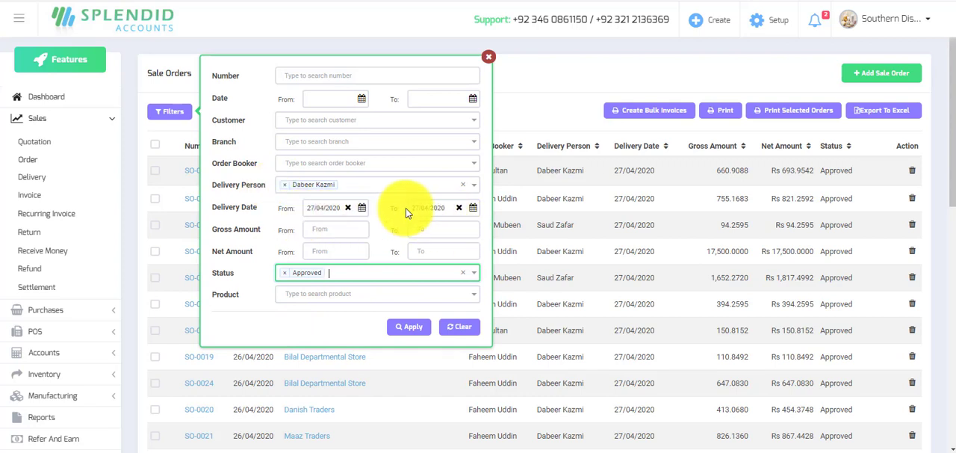
Apply the filters and select the first, second, fourth and fifth sale orders in the filtered list.
click(404, 328)
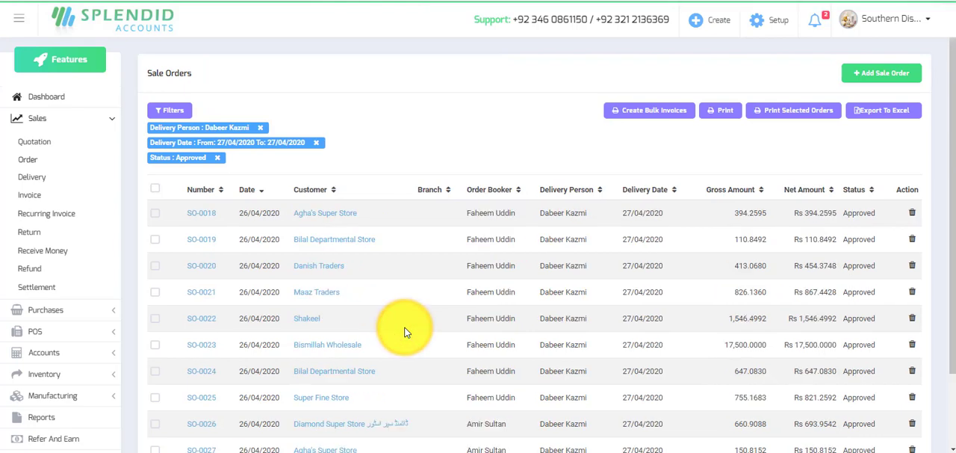
scroll(361, 301, down, 2)
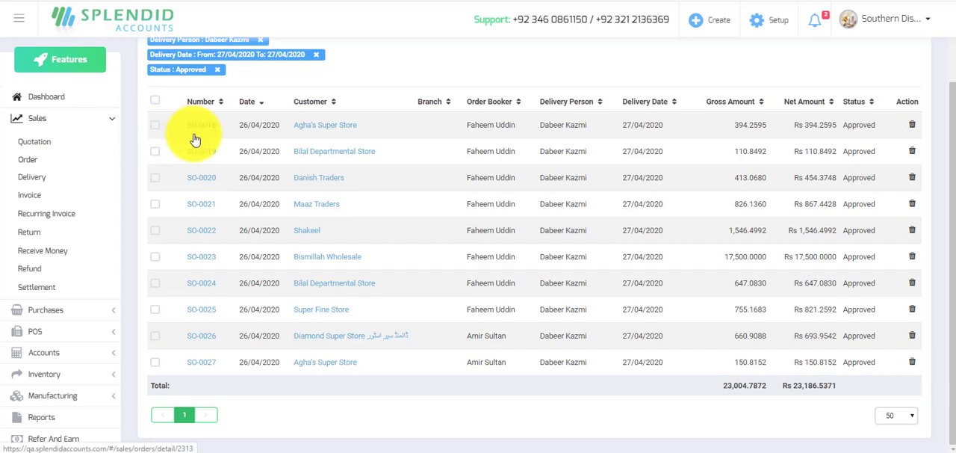
click(156, 125)
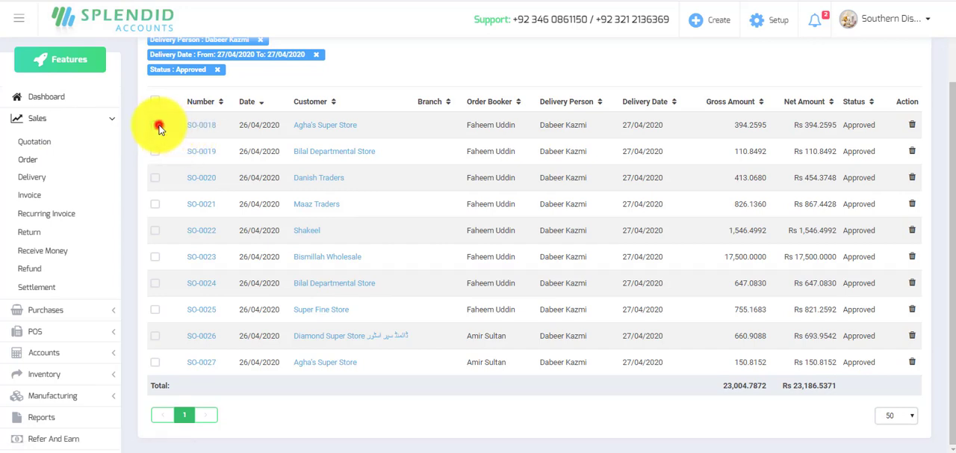
click(156, 150)
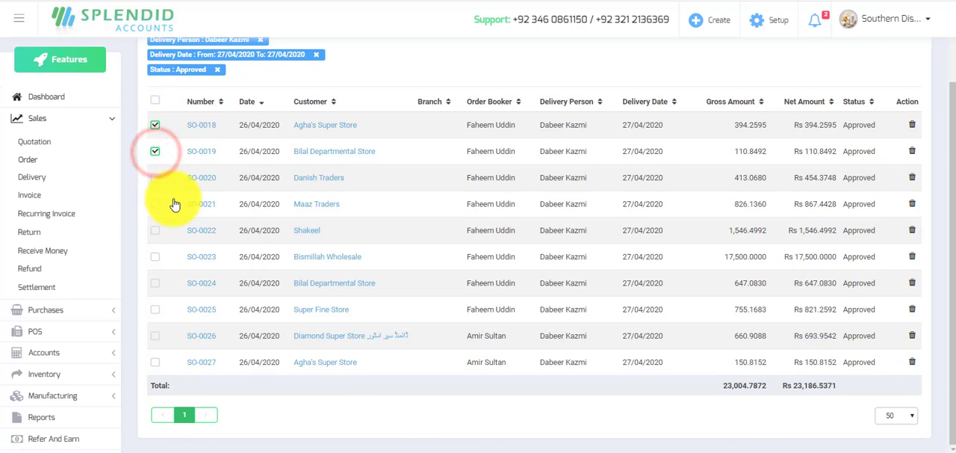
click(156, 231)
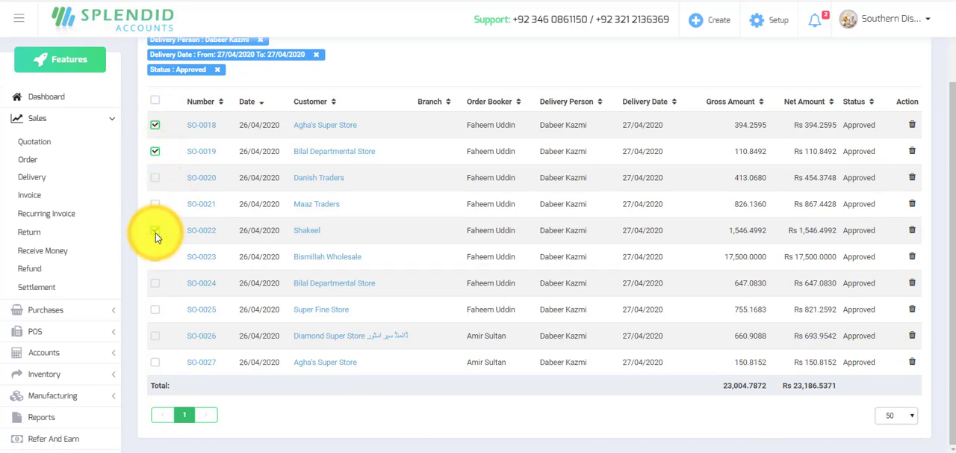
click(155, 204)
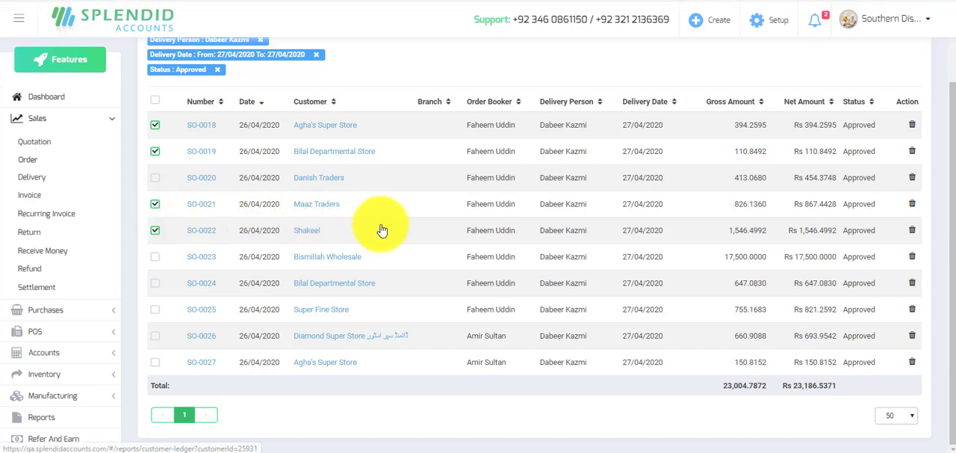
Set up bulk invoices for the selected orders with the Default warehouse, marked as approved and paid into the Cash In Hand account.
scroll(515, 224, up, 2)
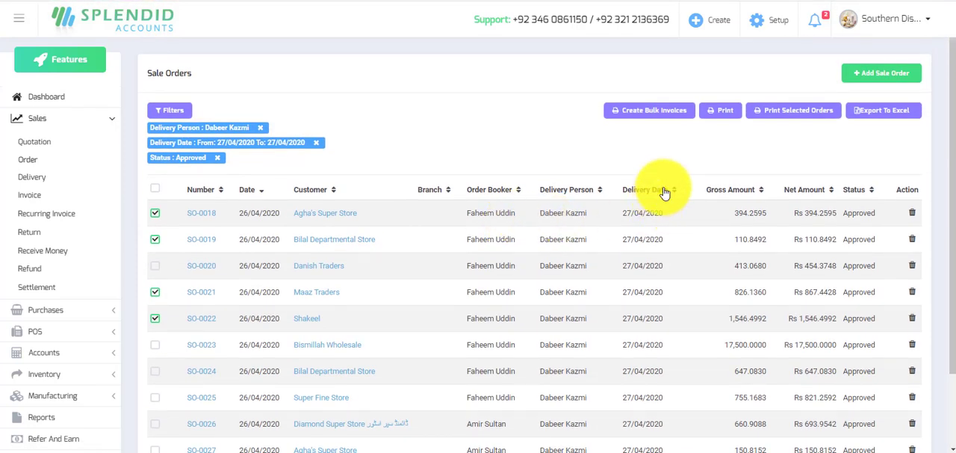
click(654, 112)
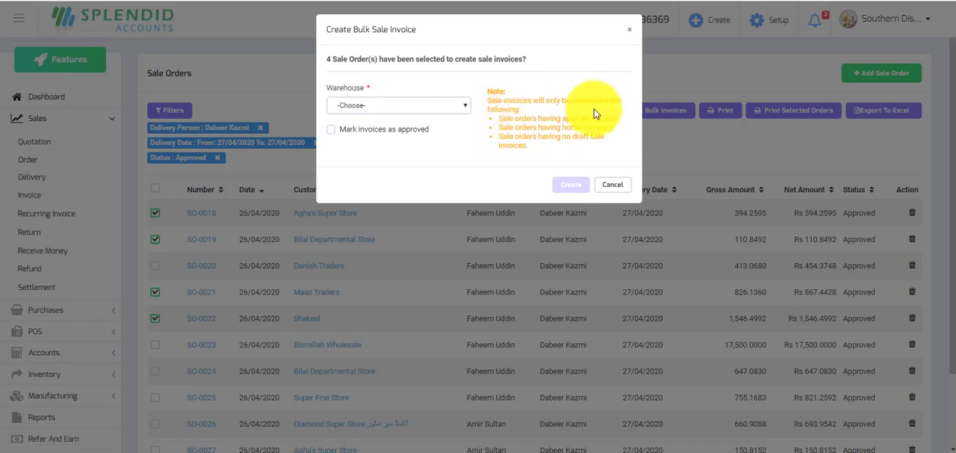
click(465, 105)
click(367, 126)
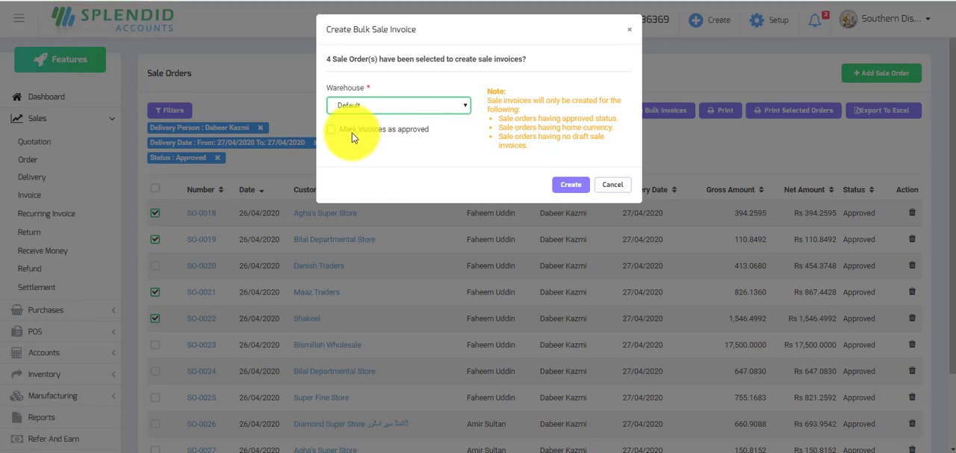
click(333, 132)
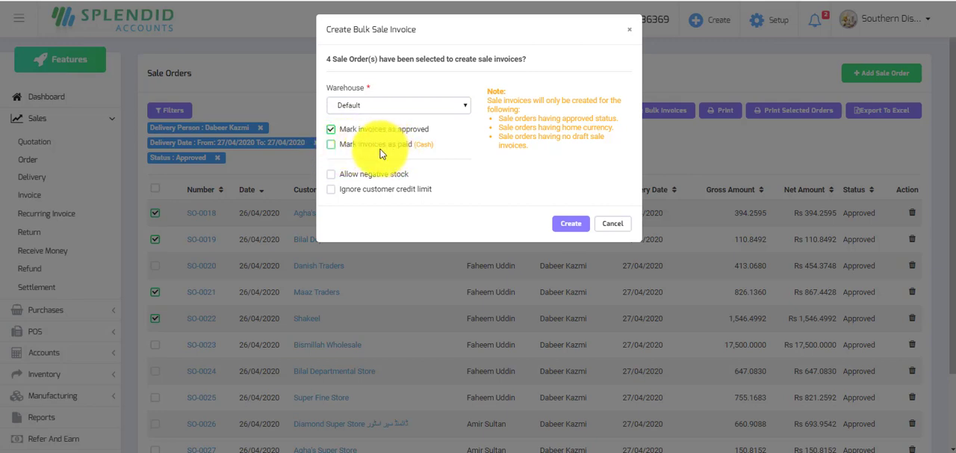
click(332, 143)
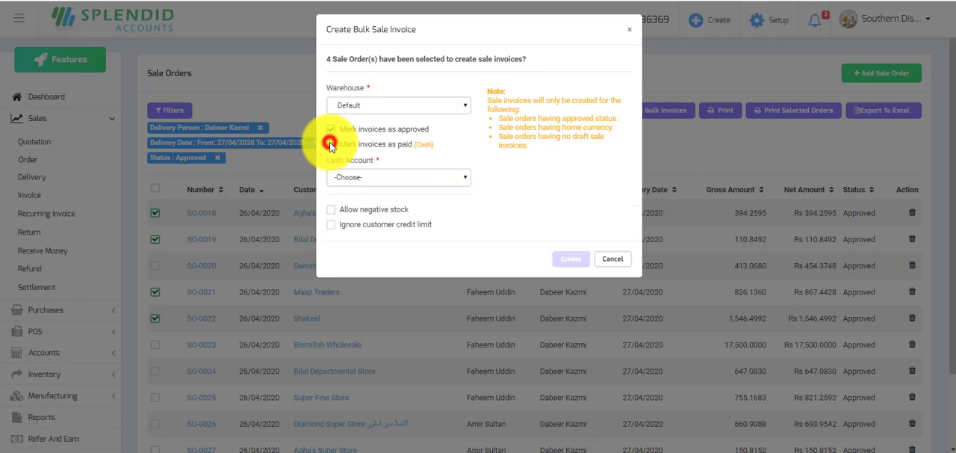
click(446, 178)
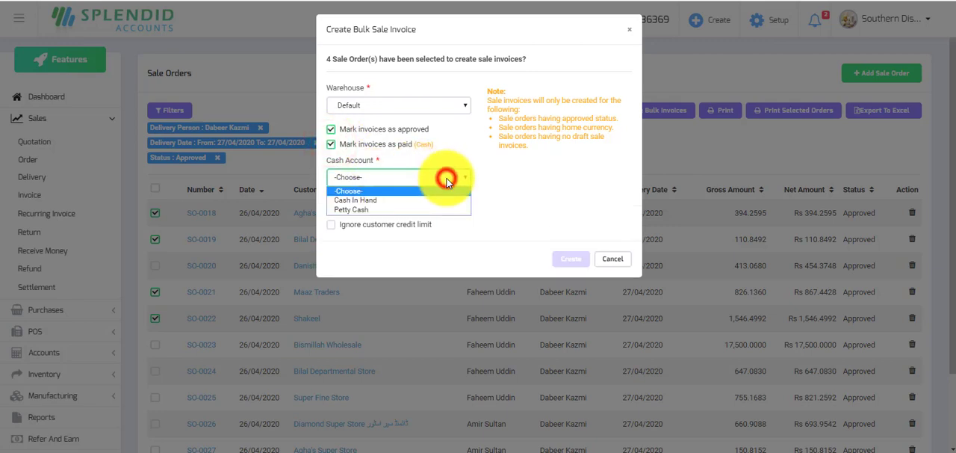
click(369, 199)
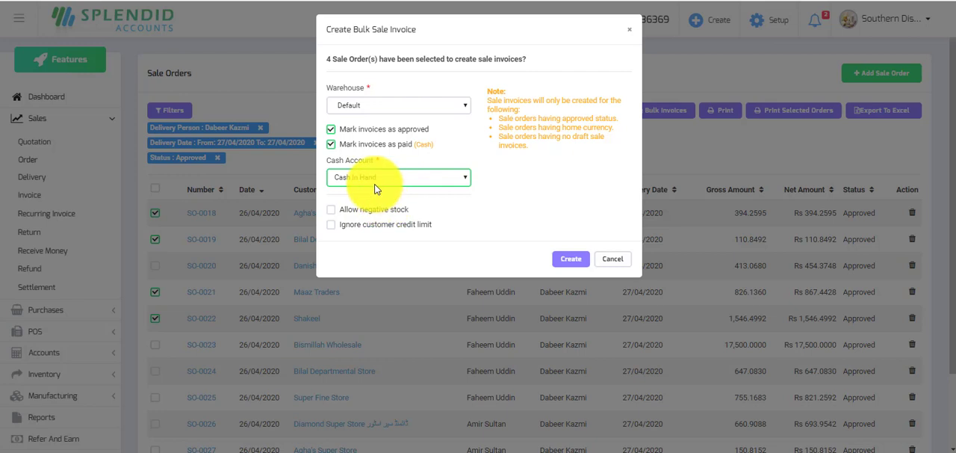
Allow negative stock, ignore the customer credit limit and create the bulk sale invoices.
click(331, 210)
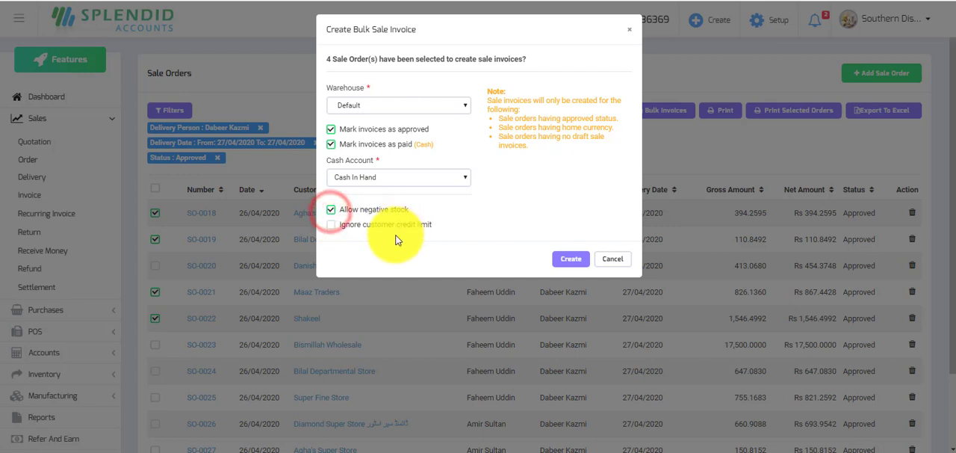
click(332, 227)
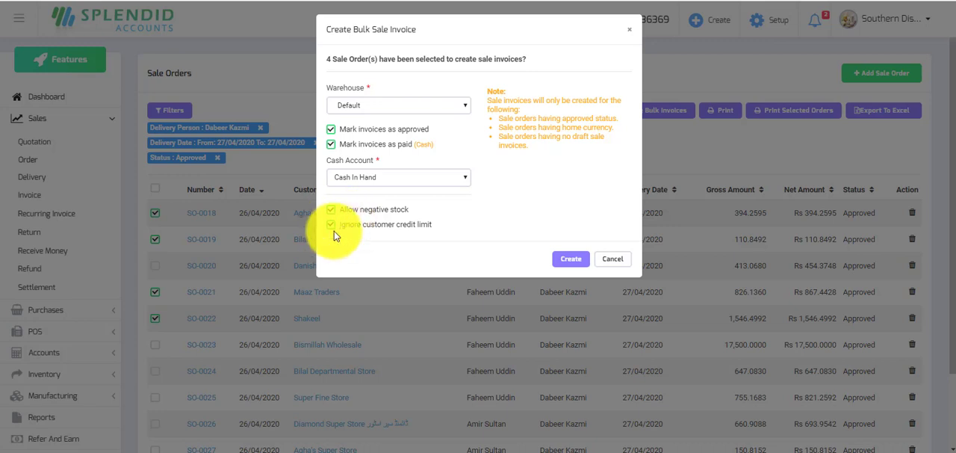
click(569, 260)
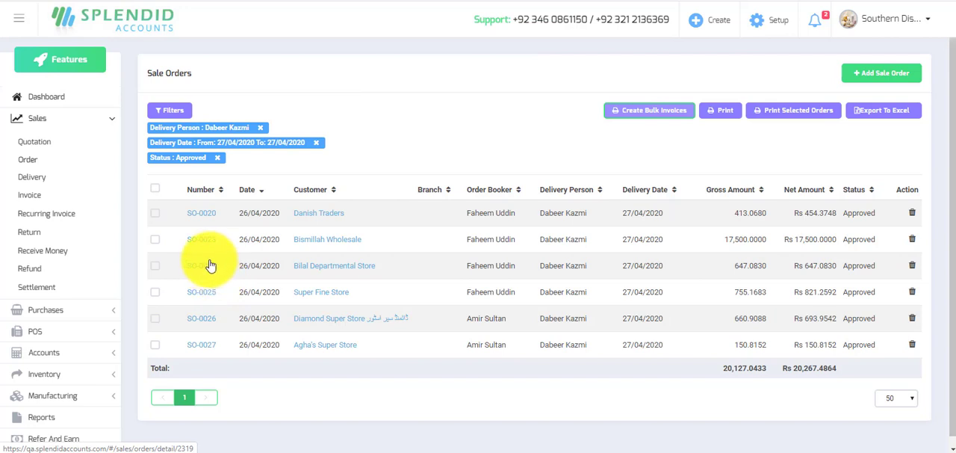
Select the sale orders for Danish Traders, Bismillah Wholesale, Bilal Departmental Store and Diamond Super Store.
click(155, 266)
click(155, 239)
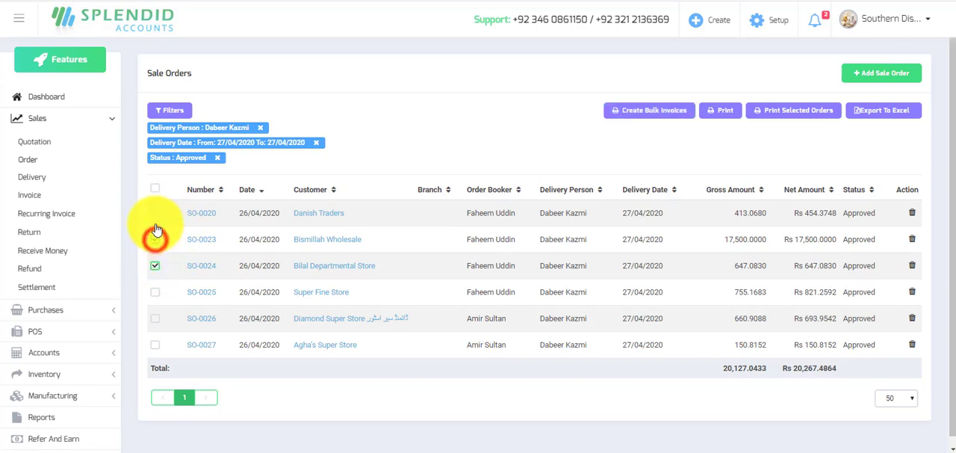
click(156, 213)
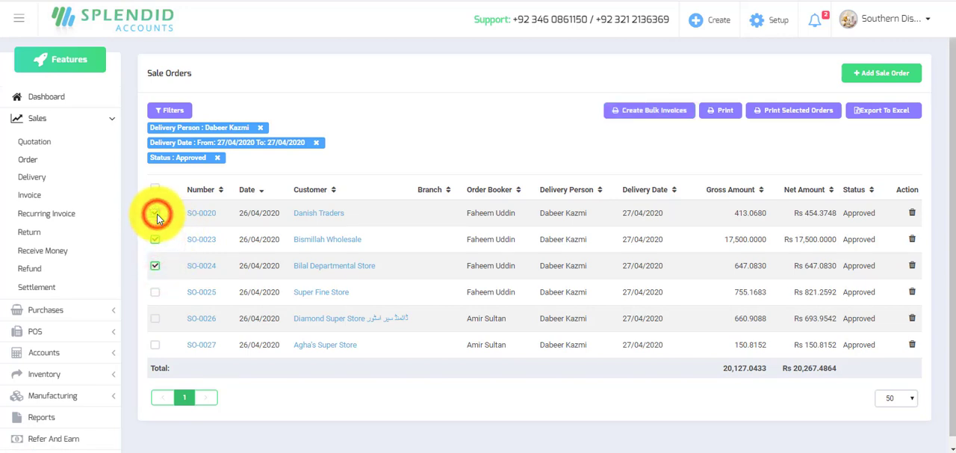
click(155, 319)
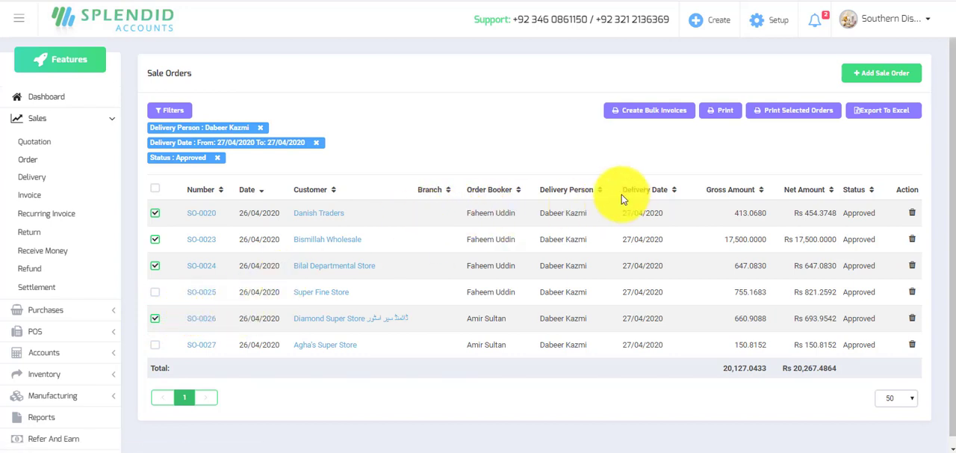
Create approved but unpaid bulk invoices for the selected orders from the Default warehouse, allowing negative stock and ignoring the customer credit limit.
click(652, 111)
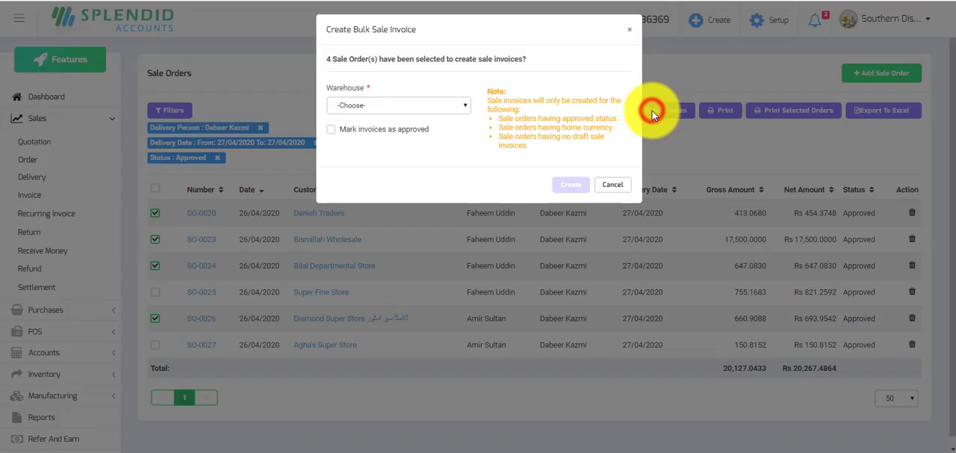
click(462, 105)
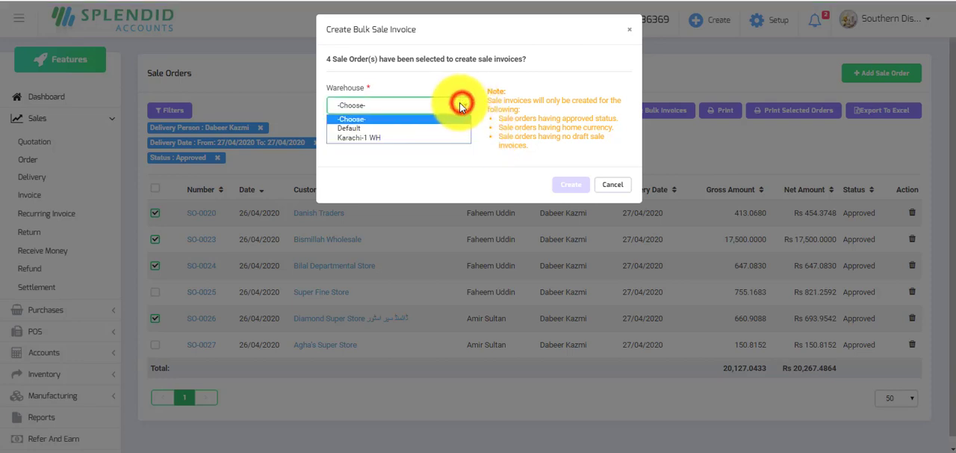
click(360, 129)
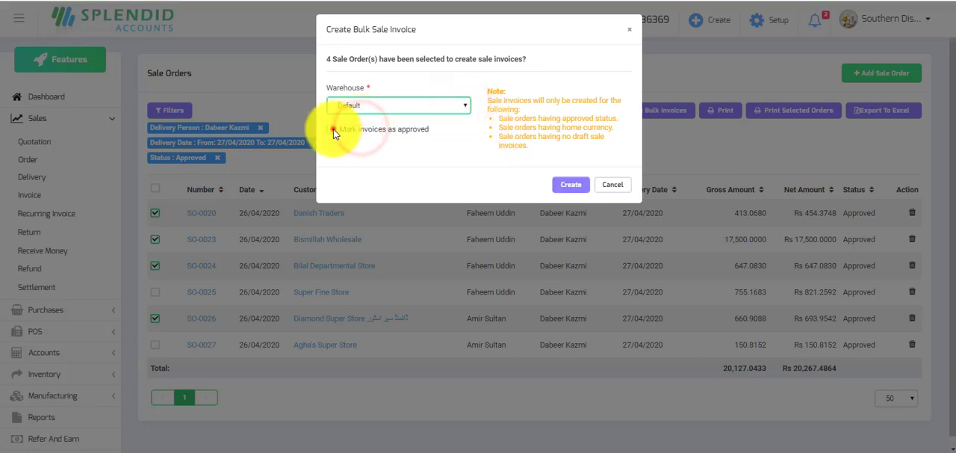
click(331, 129)
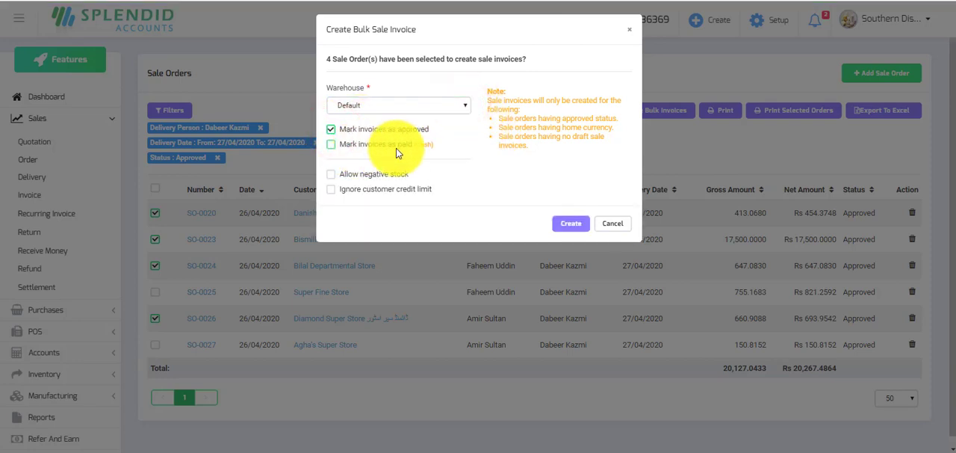
click(331, 175)
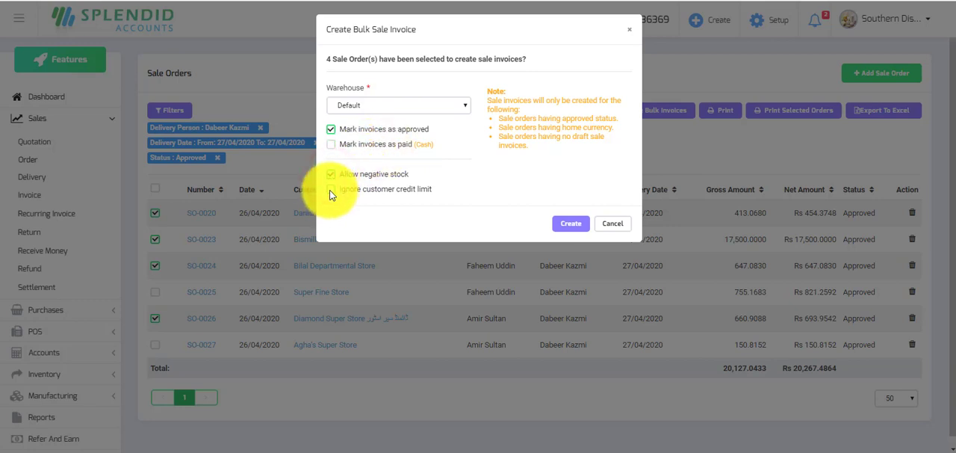
click(331, 189)
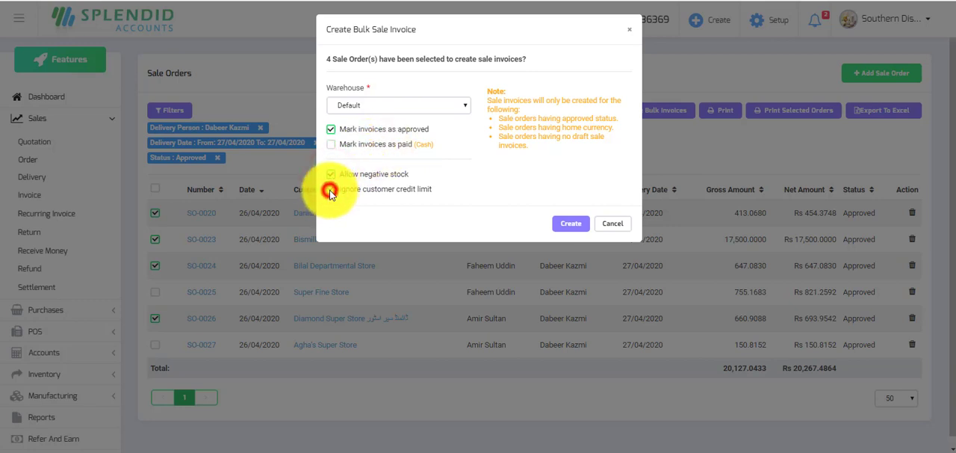
click(568, 224)
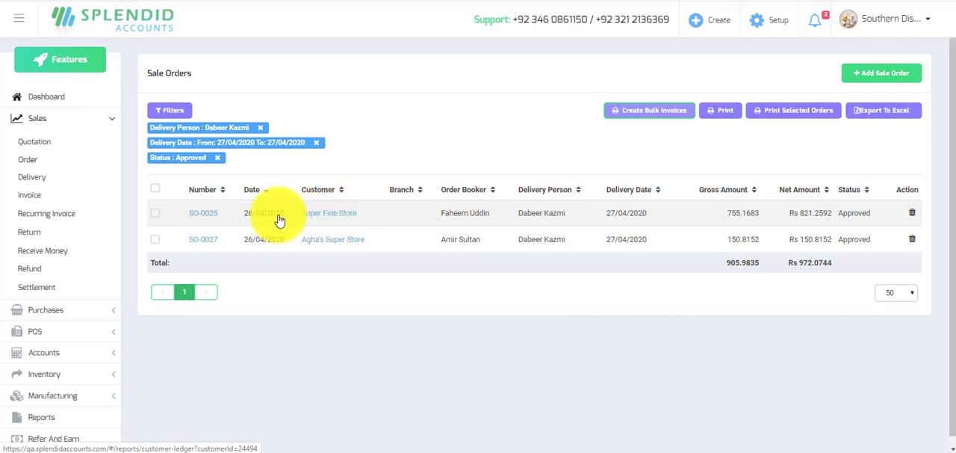
Open the Super Fine Store sale order and convert it into a sale invoice.
click(199, 219)
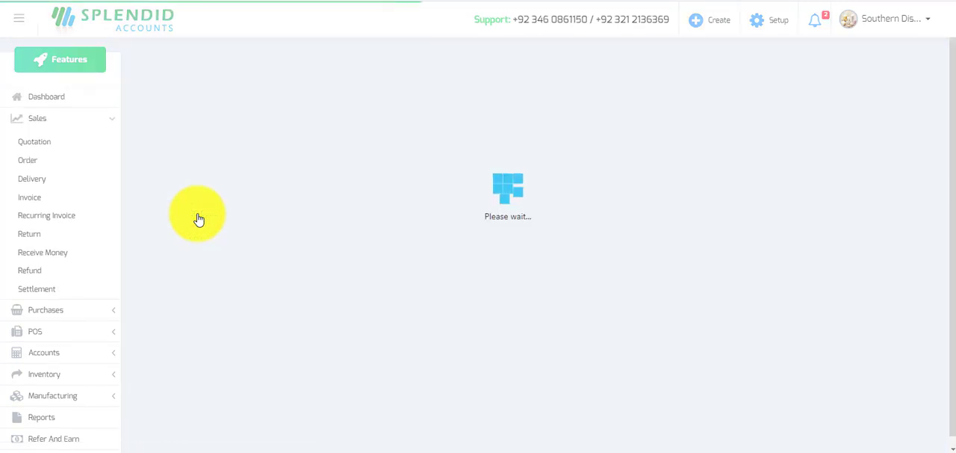
scroll(328, 239, down, 2)
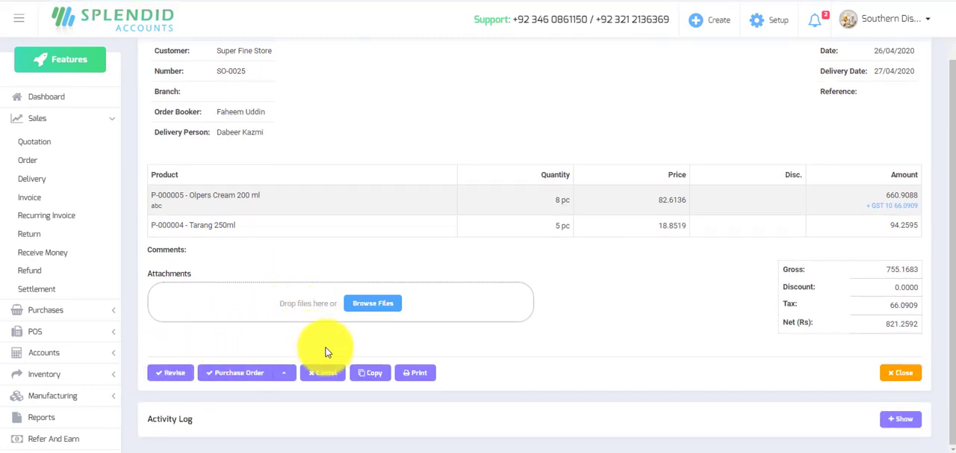
click(289, 376)
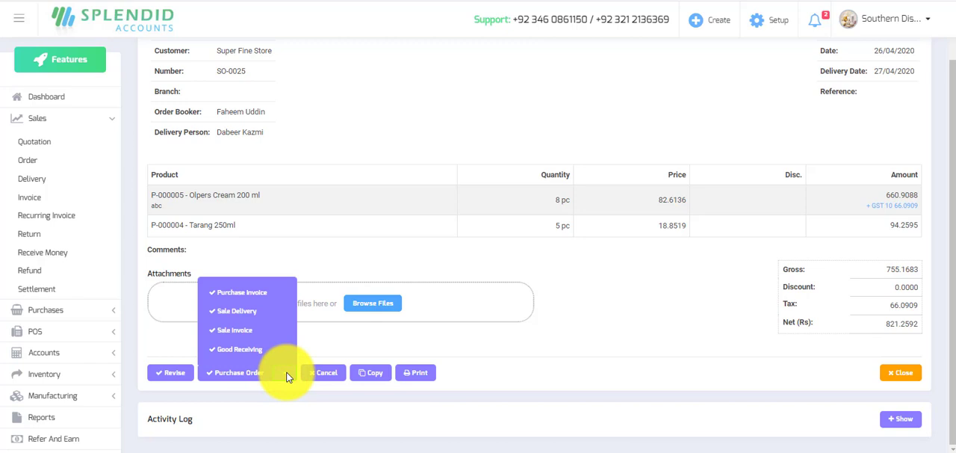
click(252, 331)
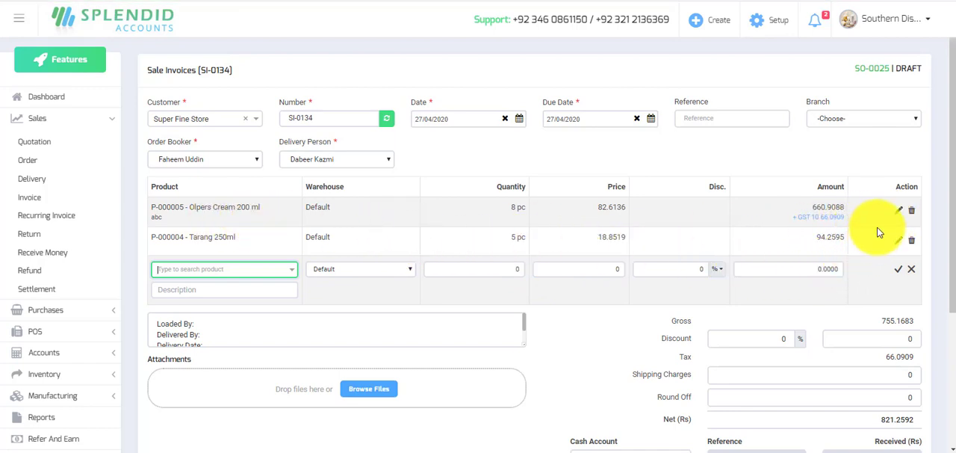
Set the quantity of Olpers Cream 200 ml on the sale invoice to 6 pc and save the product line.
click(899, 212)
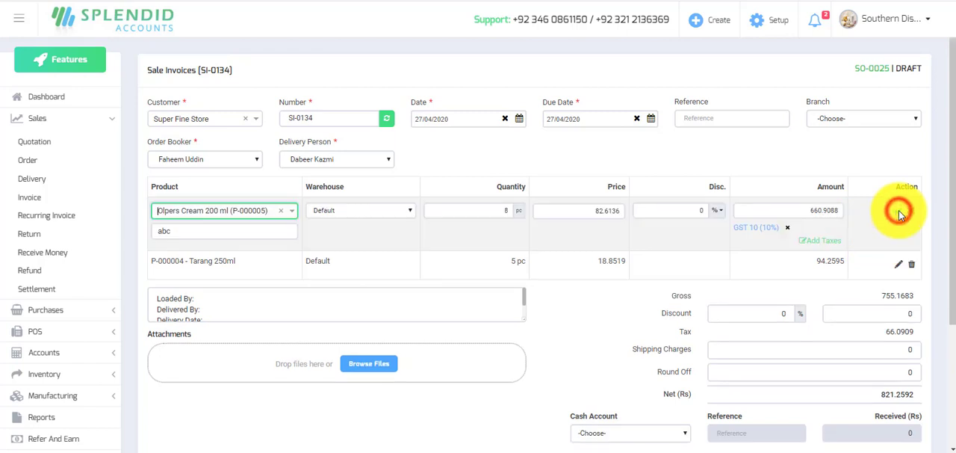
click(504, 210)
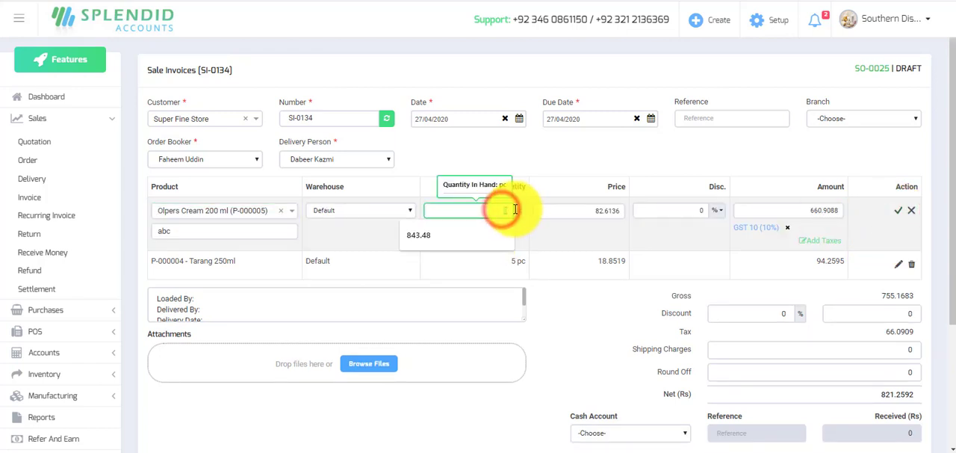
text(6)
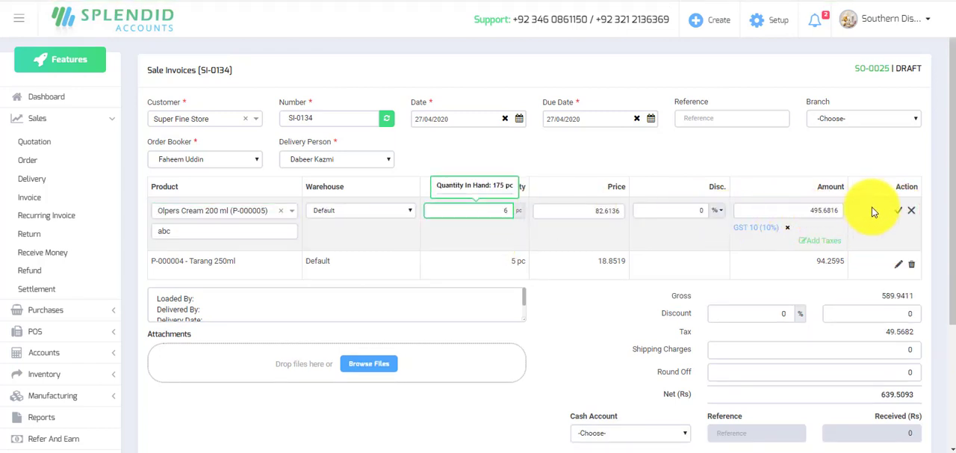
click(899, 211)
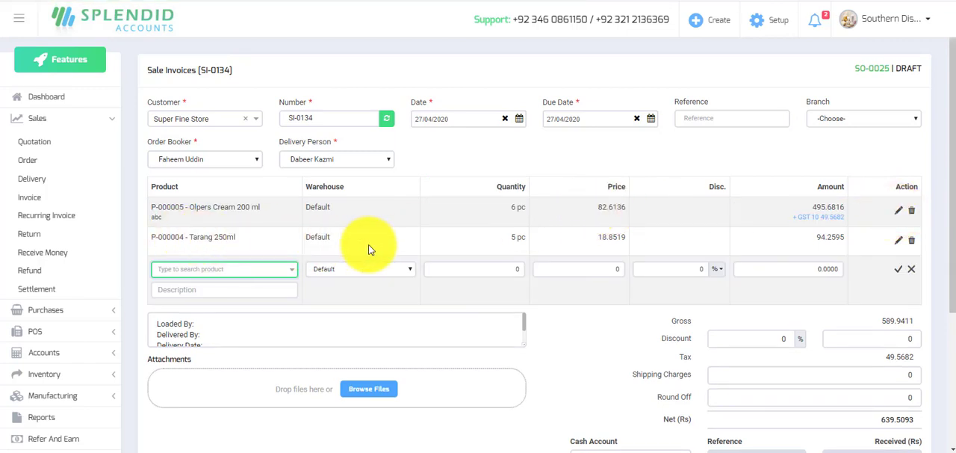
scroll(489, 245, down, 3)
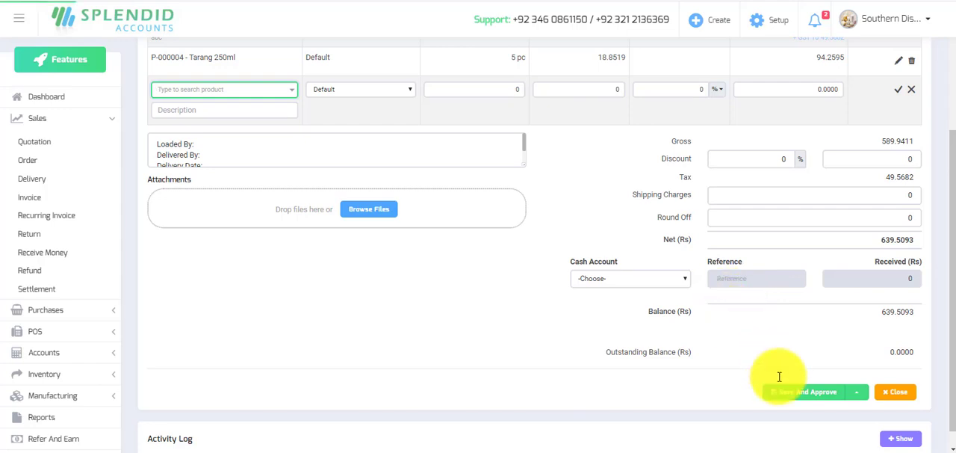
Save and approve the sale invoice, allowing negative inventory for Tarang 250ml, and return to the sale orders list.
click(804, 396)
click(804, 394)
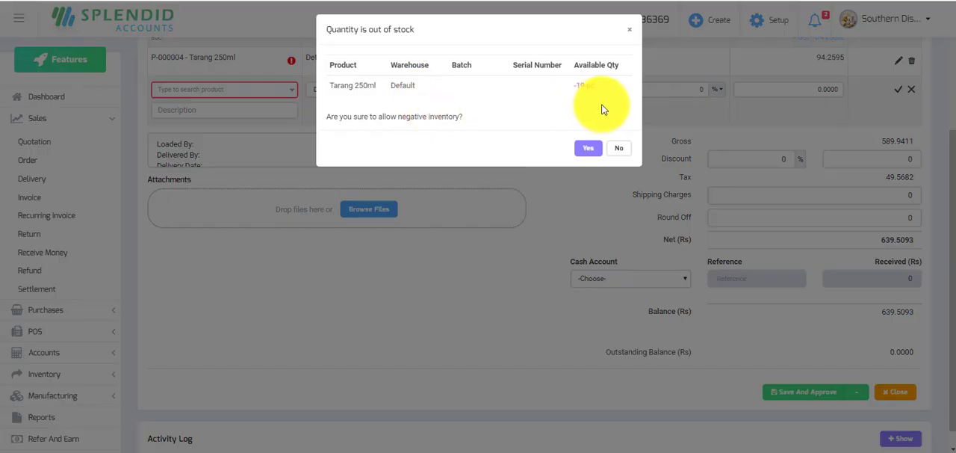
click(588, 149)
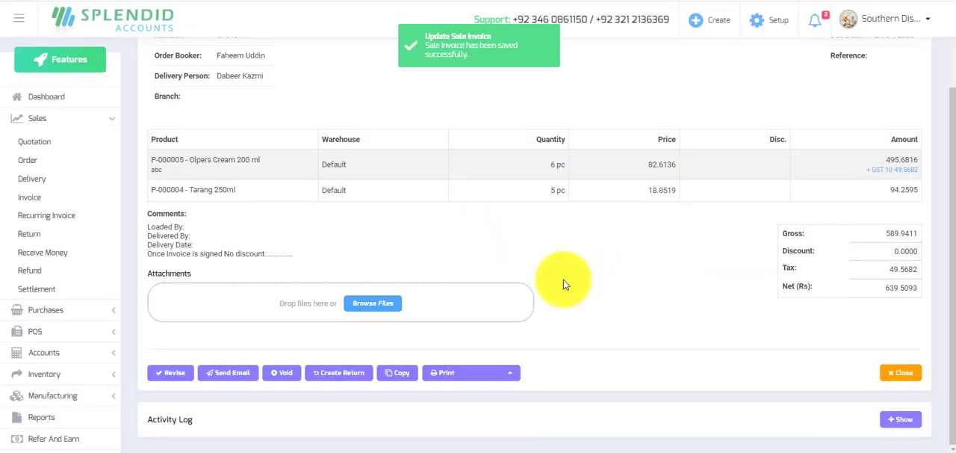
click(30, 163)
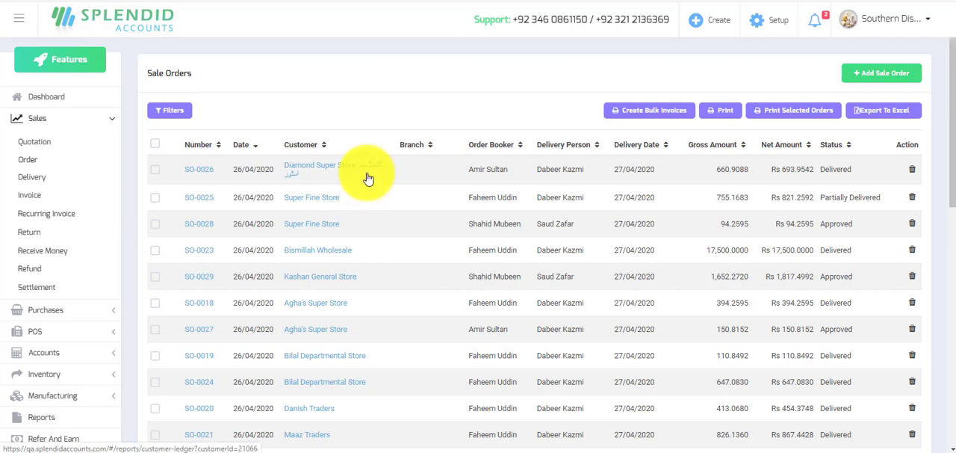
scroll(141, 297, down, 1)
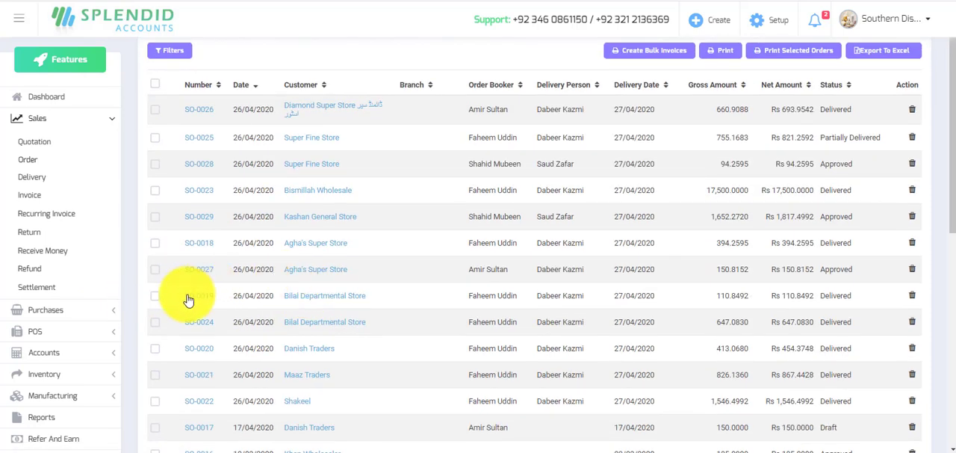
Open the Sale Performance Report from the sales reports.
click(37, 118)
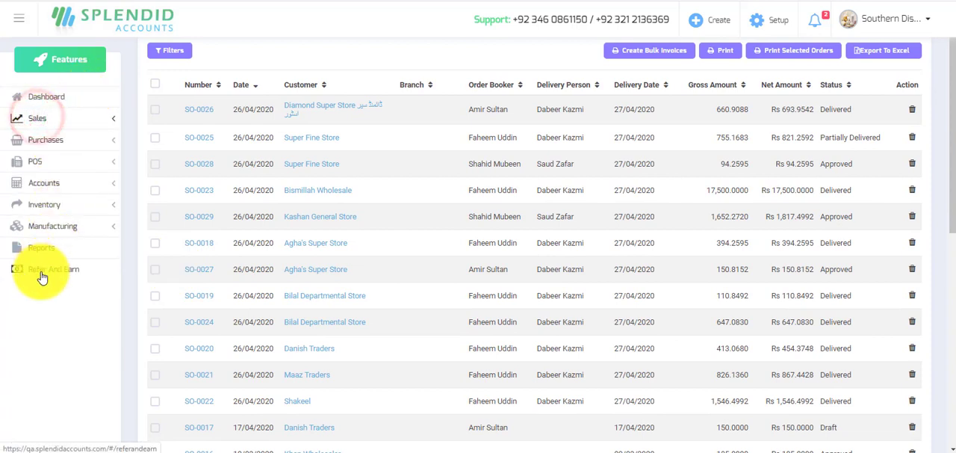
click(39, 254)
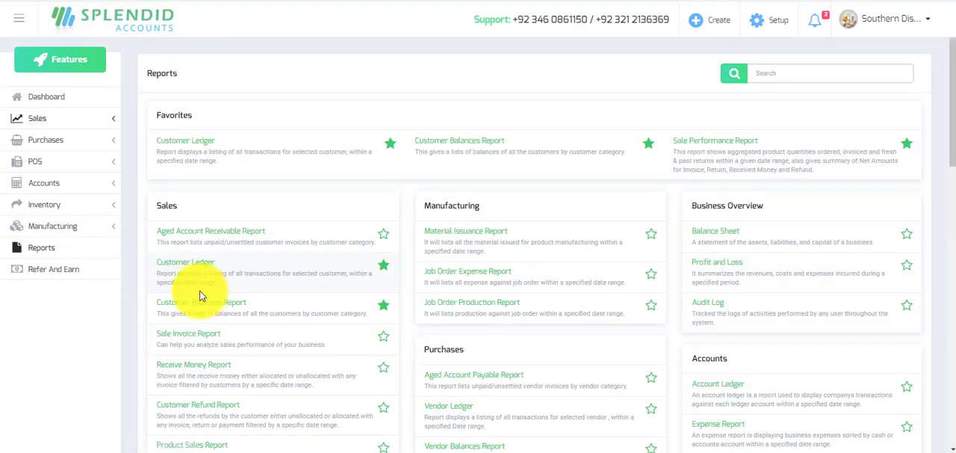
scroll(199, 295, down, 3)
scroll(221, 306, down, 5)
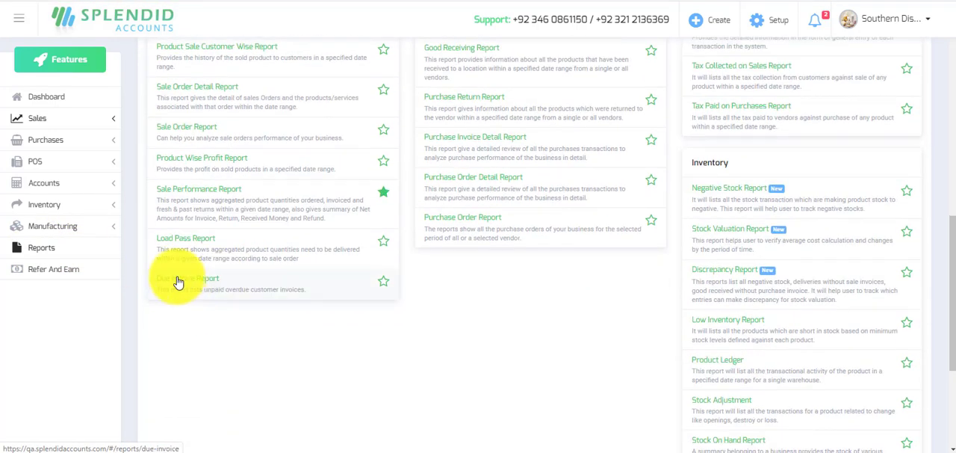
click(222, 217)
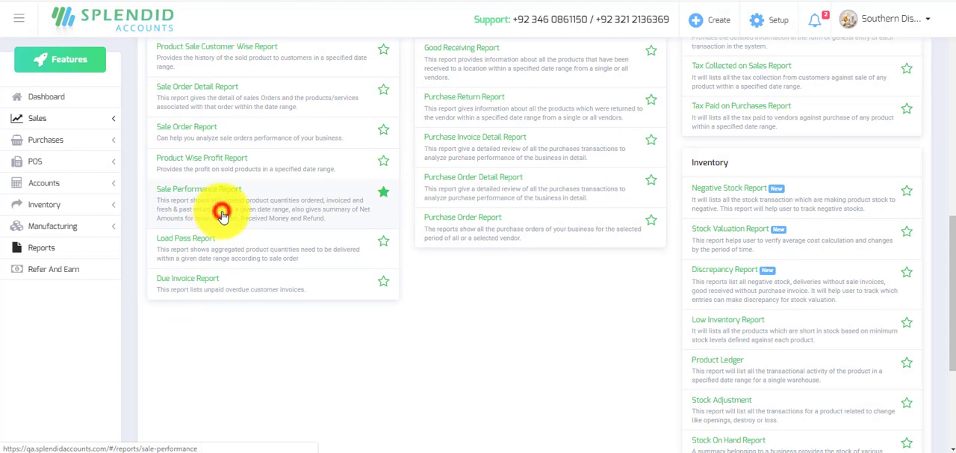
click(381, 192)
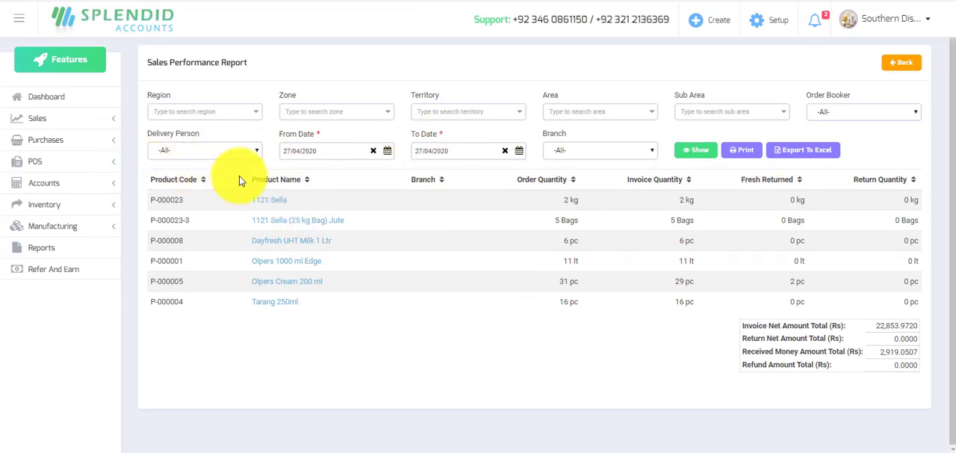
Show the sales performance report for the first listed delivery person, leaving the order booker filter on All.
click(253, 152)
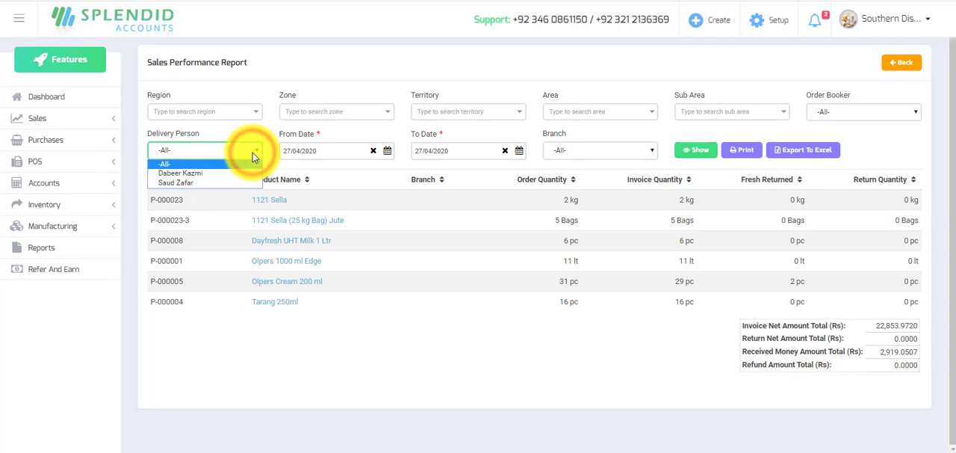
click(222, 176)
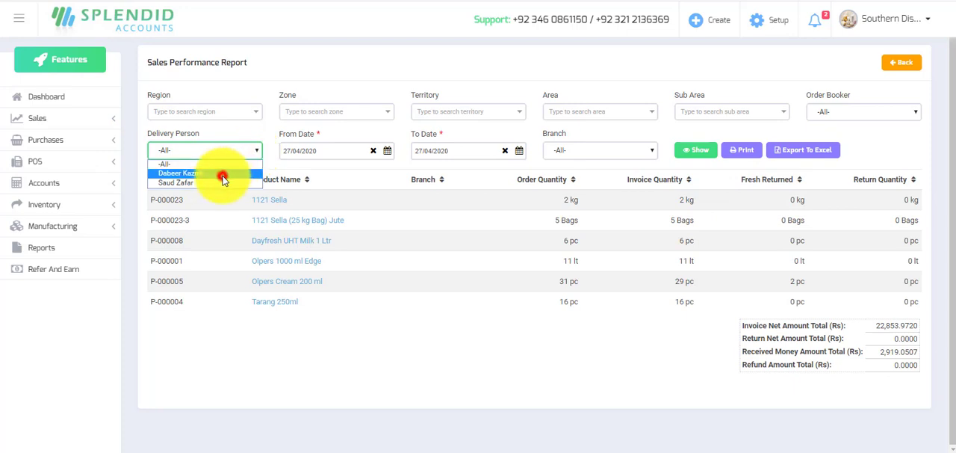
click(917, 115)
click(918, 115)
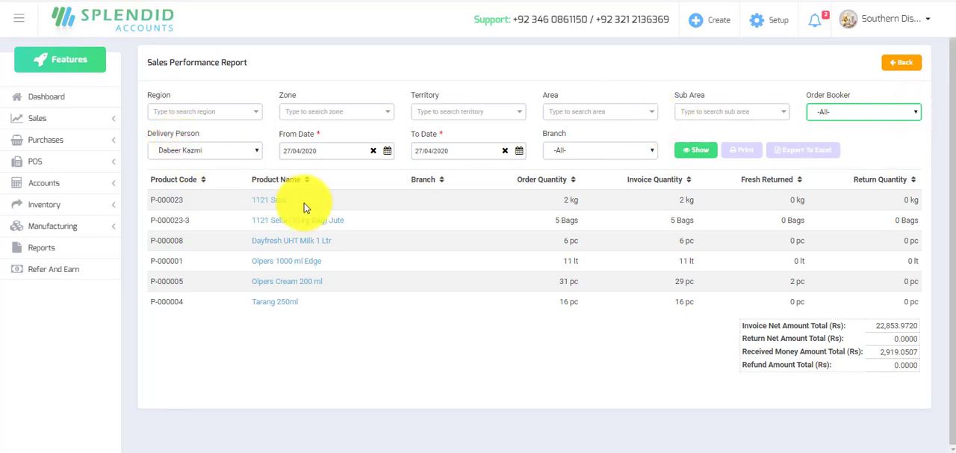
click(692, 151)
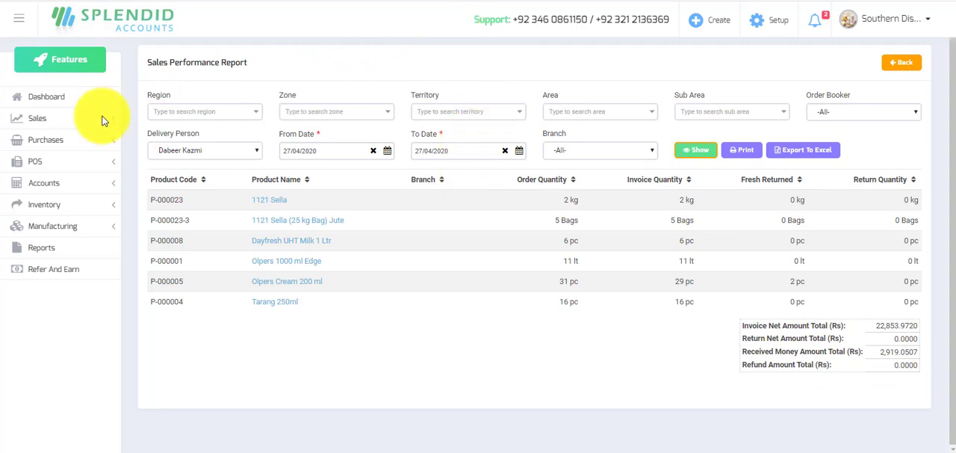
Open Receive Money in a separate browser tab and start a new receipt.
click(39, 119)
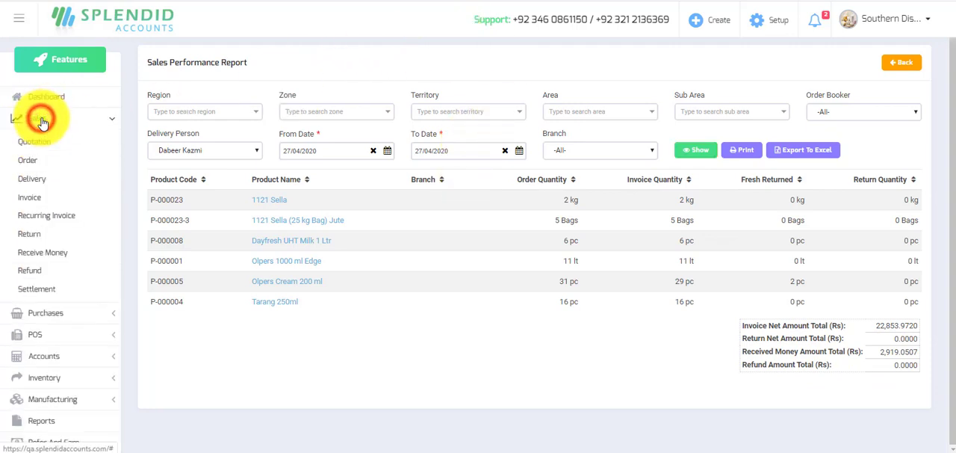
right_click(46, 258)
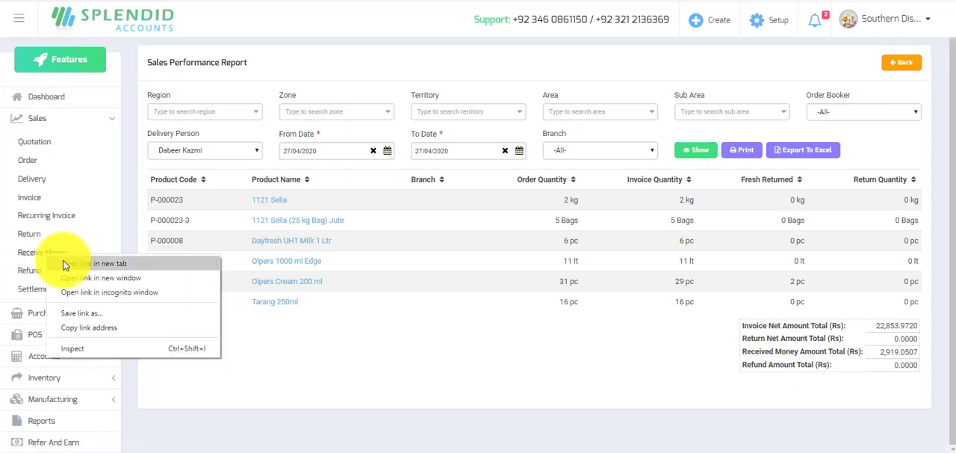
click(73, 265)
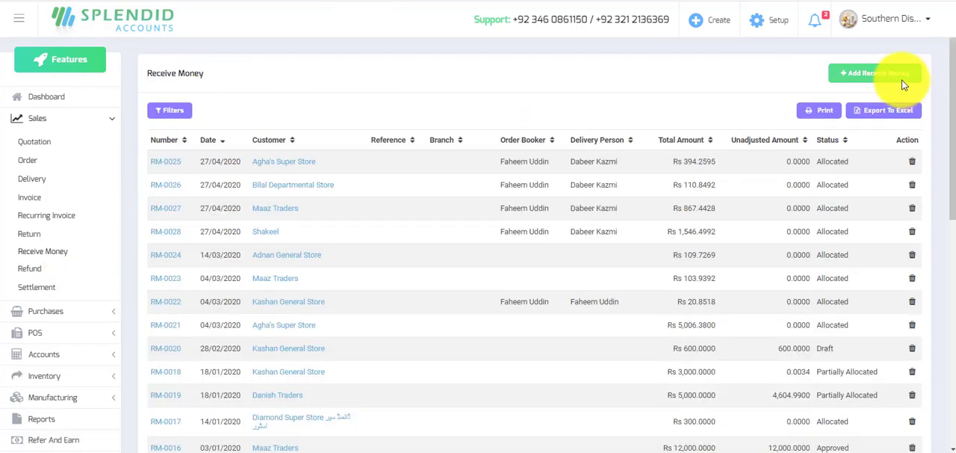
click(887, 74)
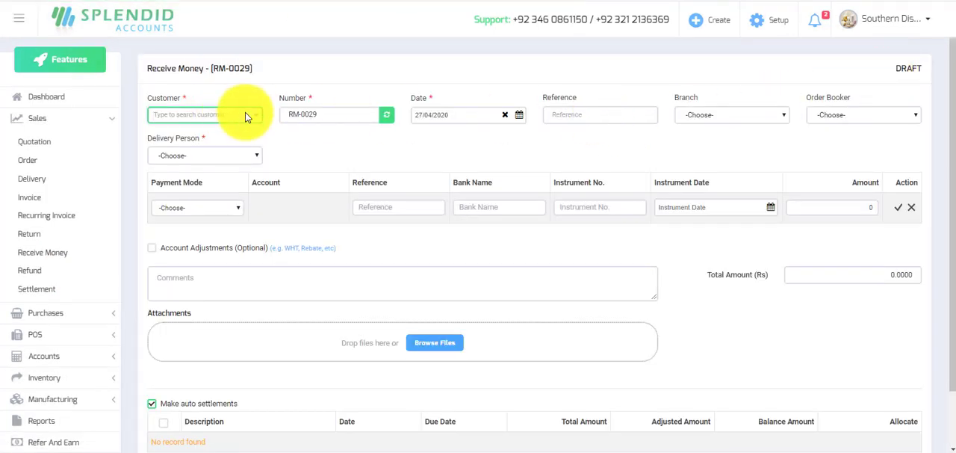
Set the receipt's customer to Danish Traders and assign the first listed delivery person.
click(255, 118)
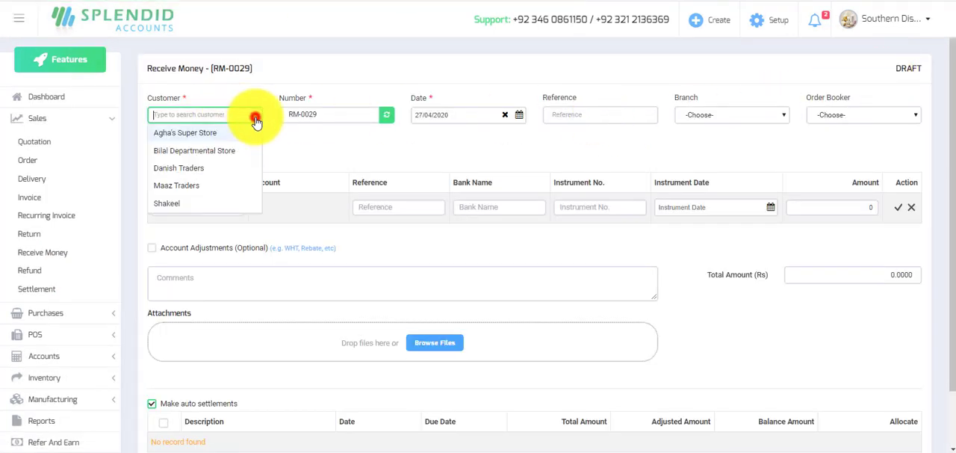
click(203, 168)
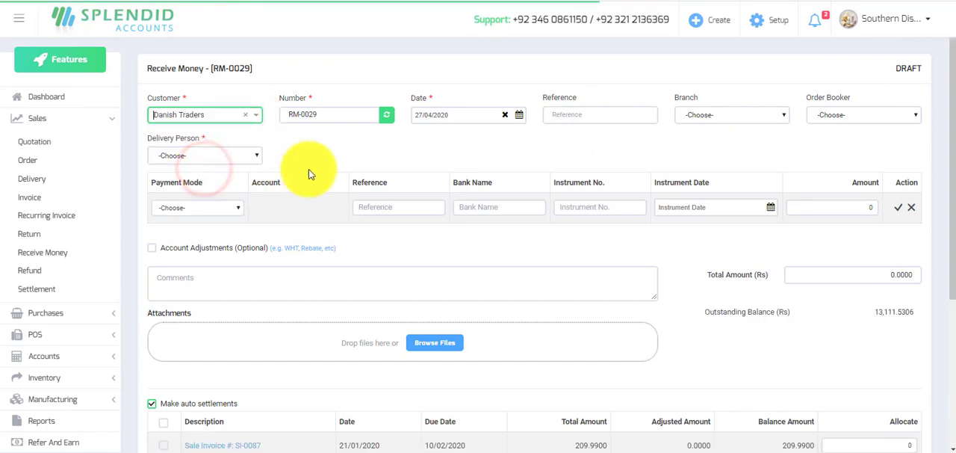
scroll(335, 172, down, 3)
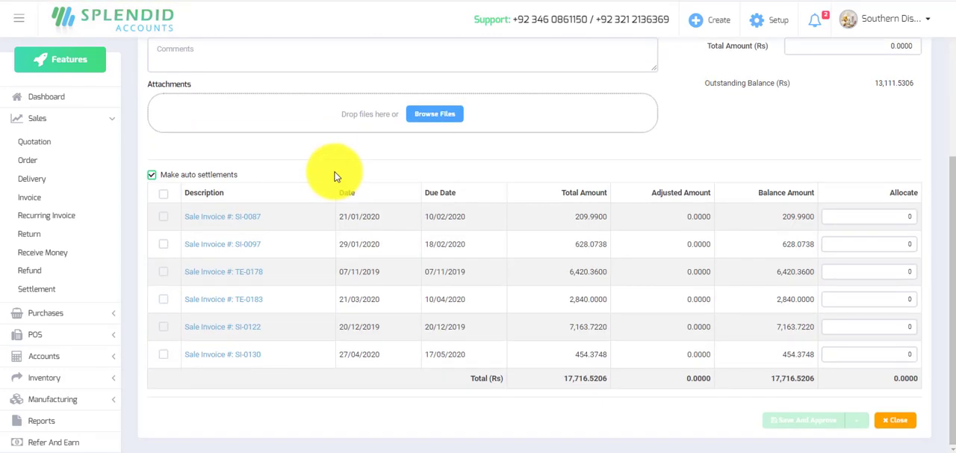
scroll(294, 166, up, 3)
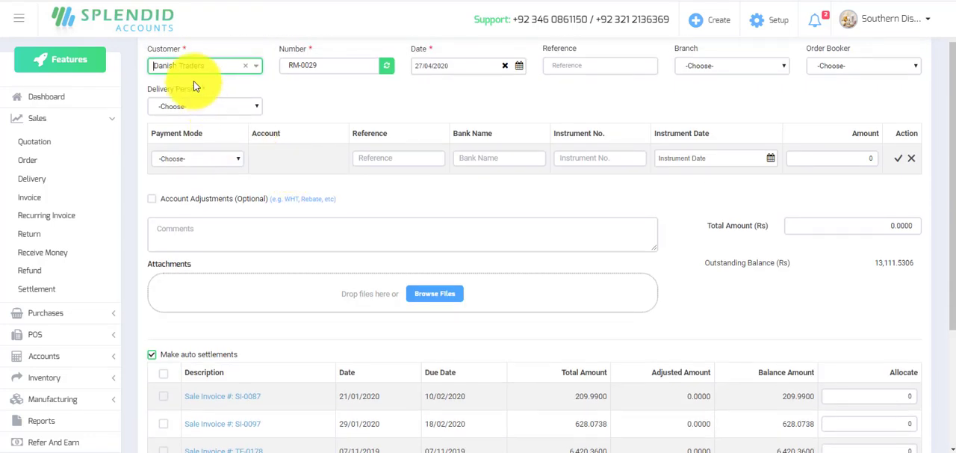
click(258, 107)
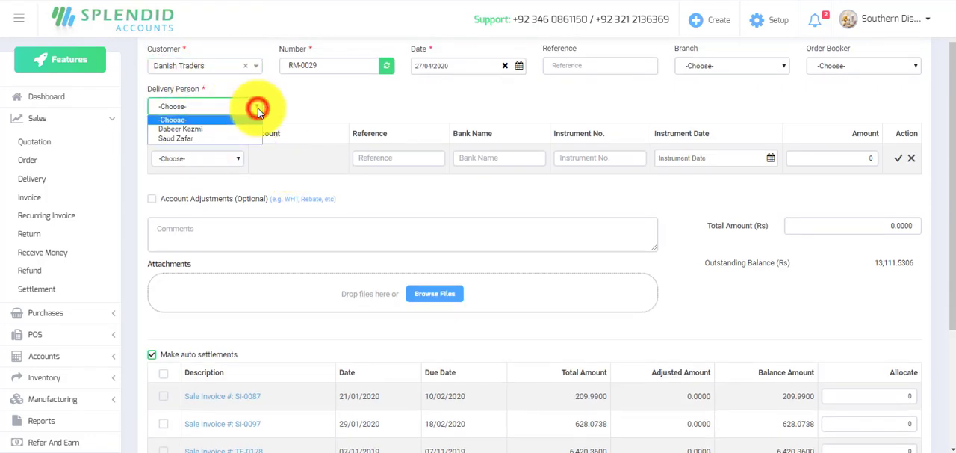
click(216, 129)
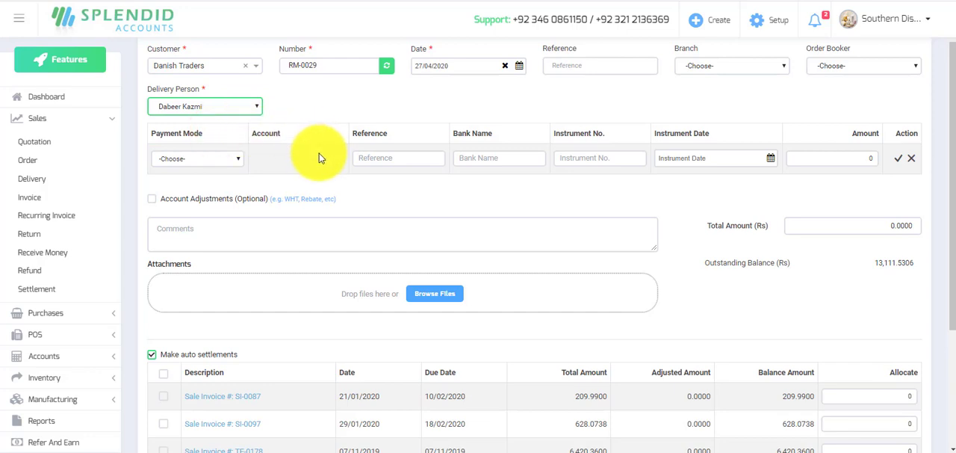
Add a cash payment line of 2000 to the Cash In Hand account on the Danish Traders receipt.
scroll(397, 203, down, 2)
scroll(398, 201, down, 1)
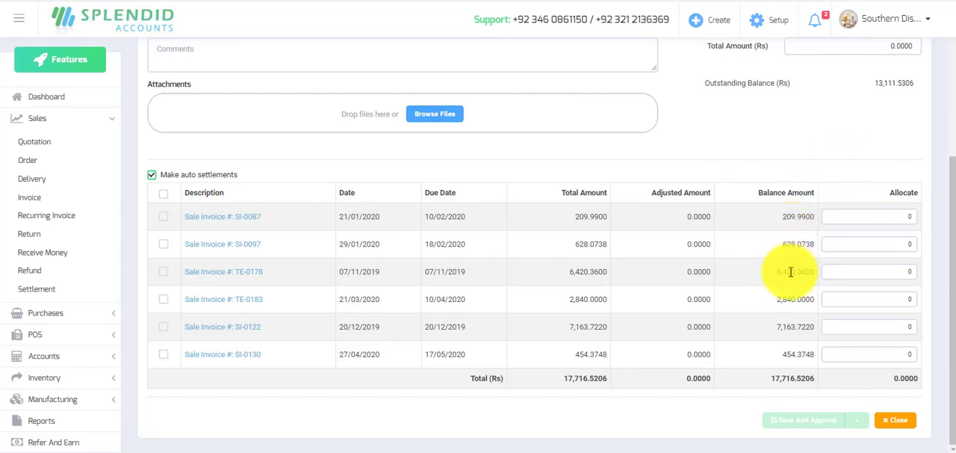
scroll(818, 258, up, 1)
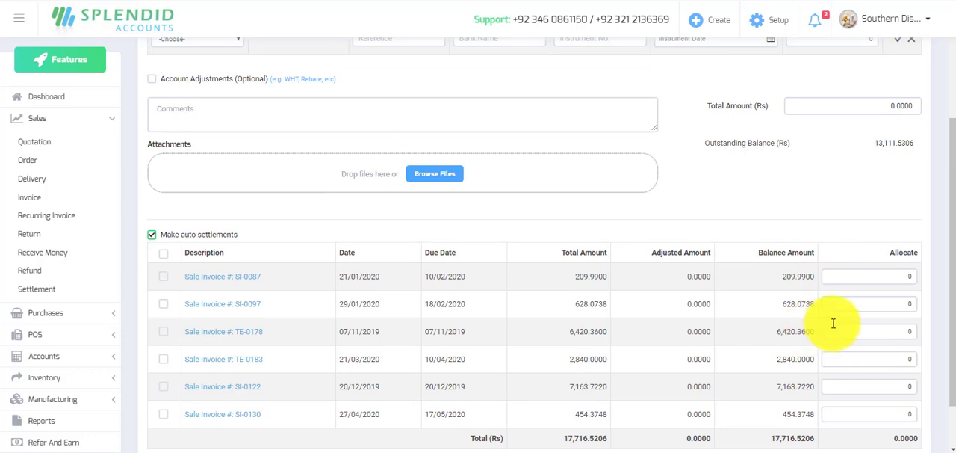
scroll(833, 313, up, 3)
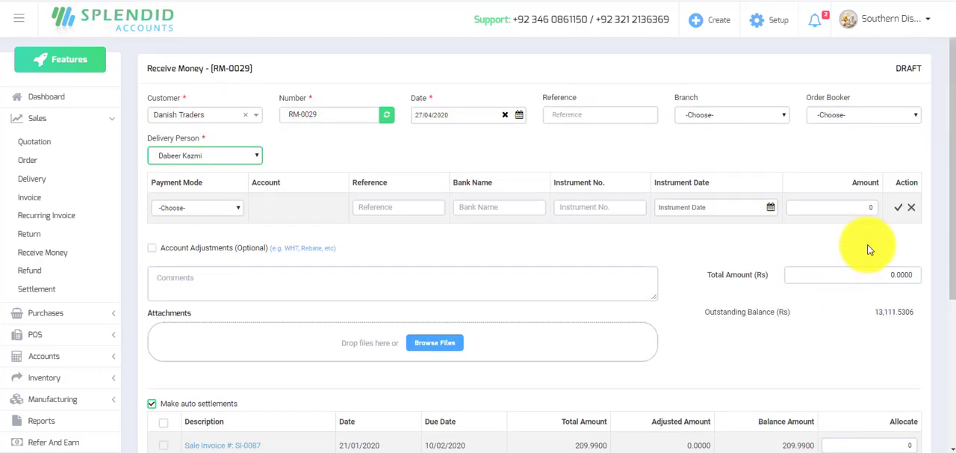
click(237, 207)
click(187, 229)
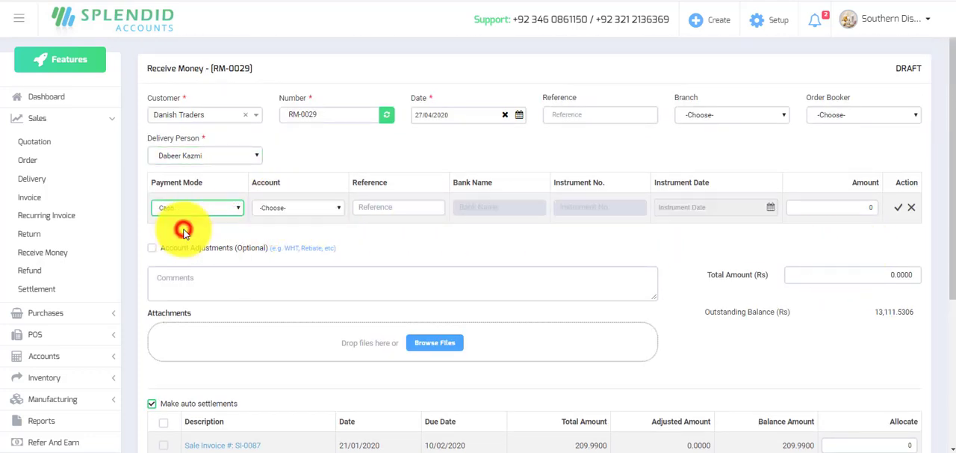
click(331, 208)
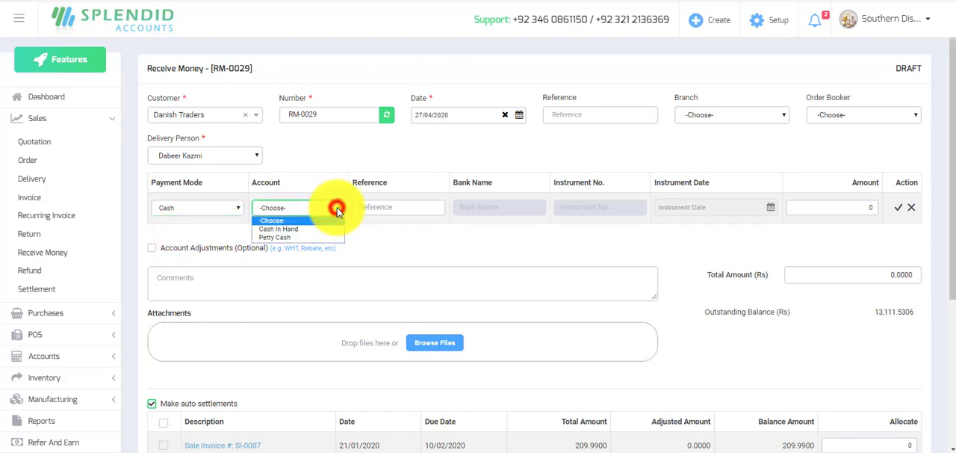
click(267, 230)
click(865, 207)
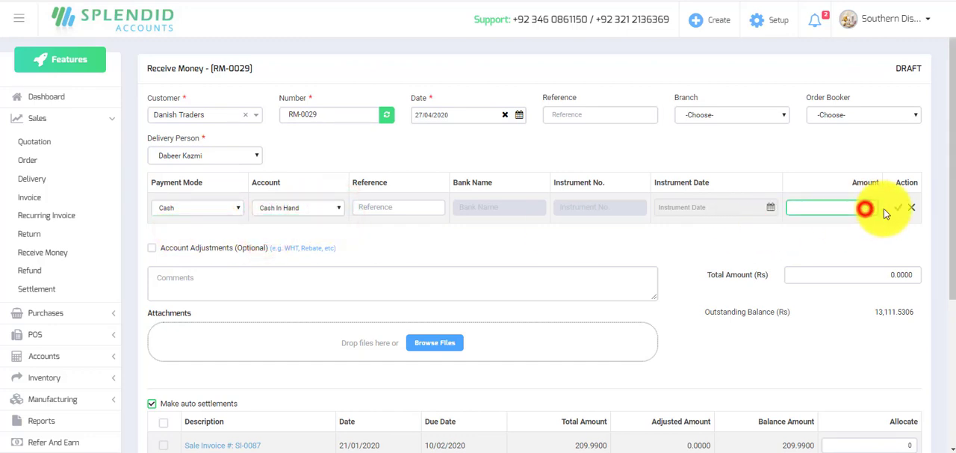
text(2000)
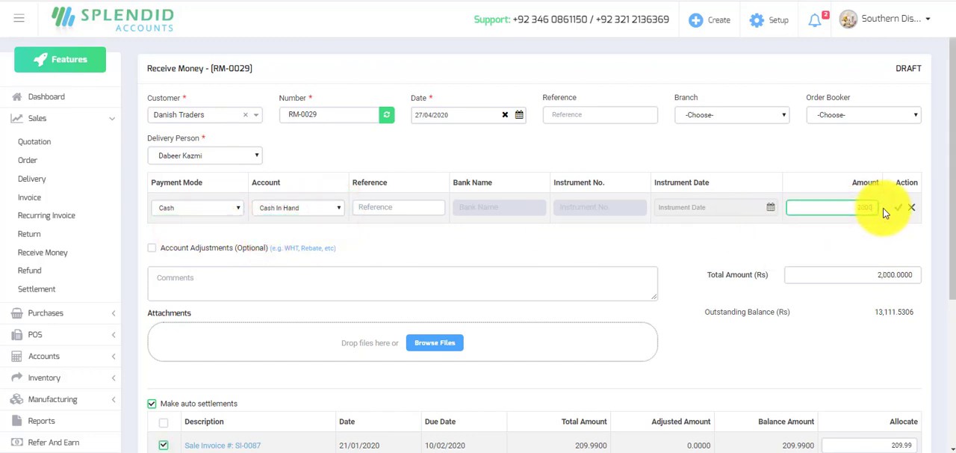
click(898, 208)
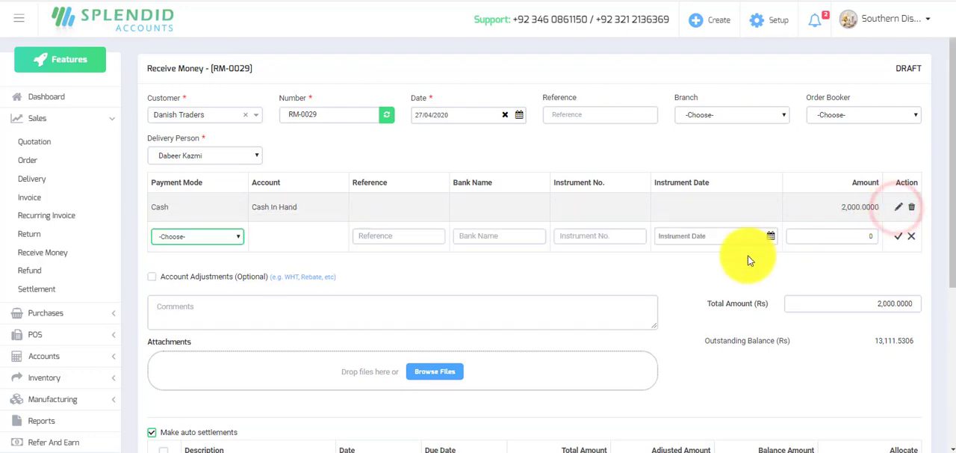
Review the auto-settled invoice allocations, and save and approve the Danish Traders receipt.
scroll(748, 255, down, 3)
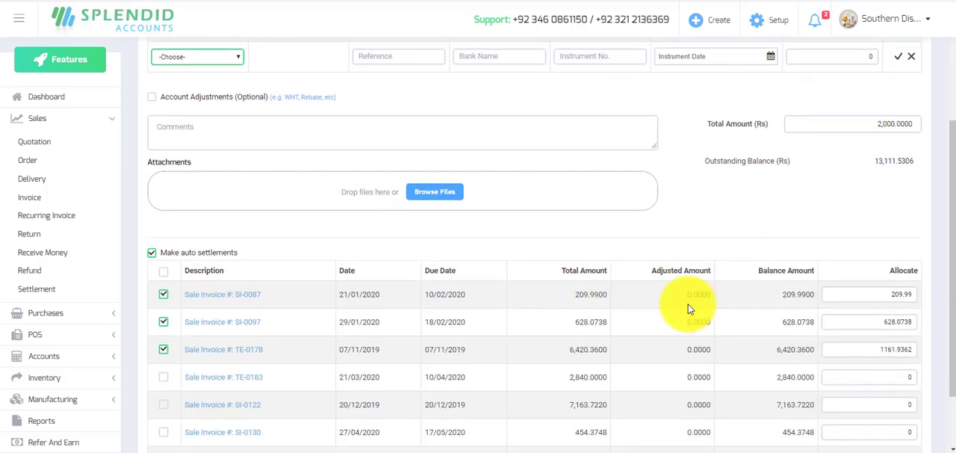
scroll(887, 323, down, 2)
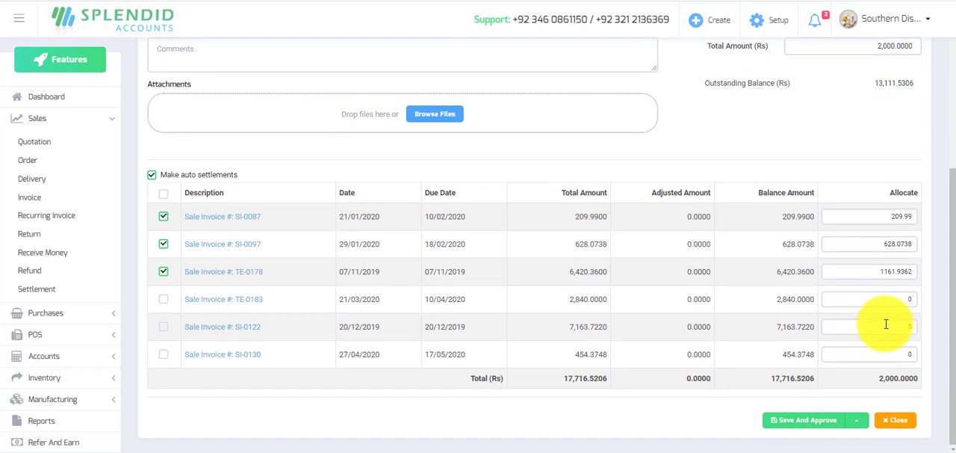
click(813, 423)
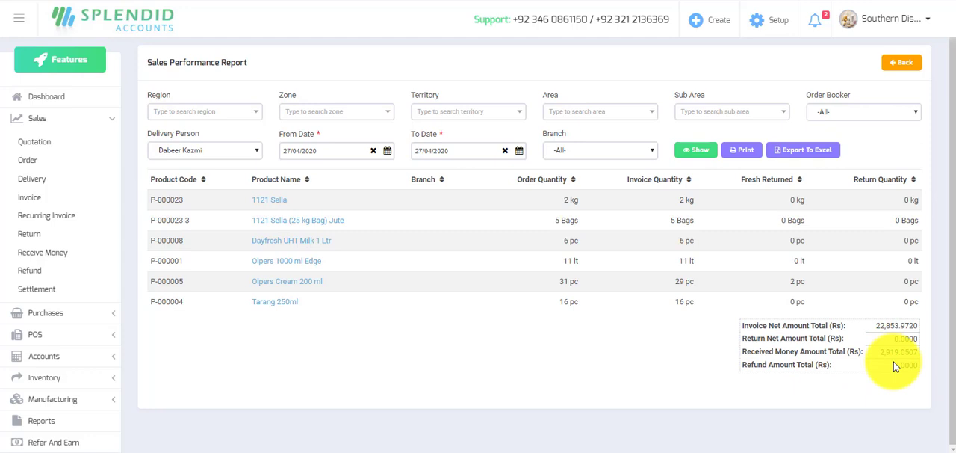
Return to the Sales Performance Report and regenerate it with the same delivery person and dates.
click(697, 152)
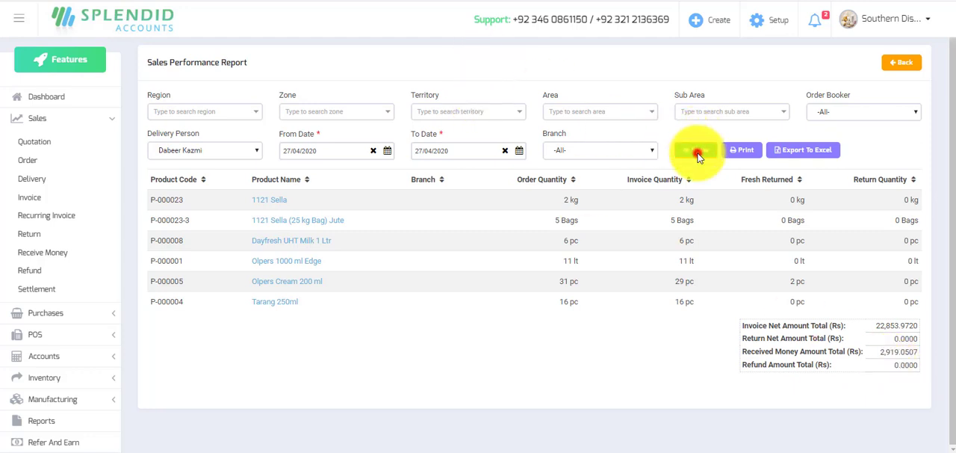